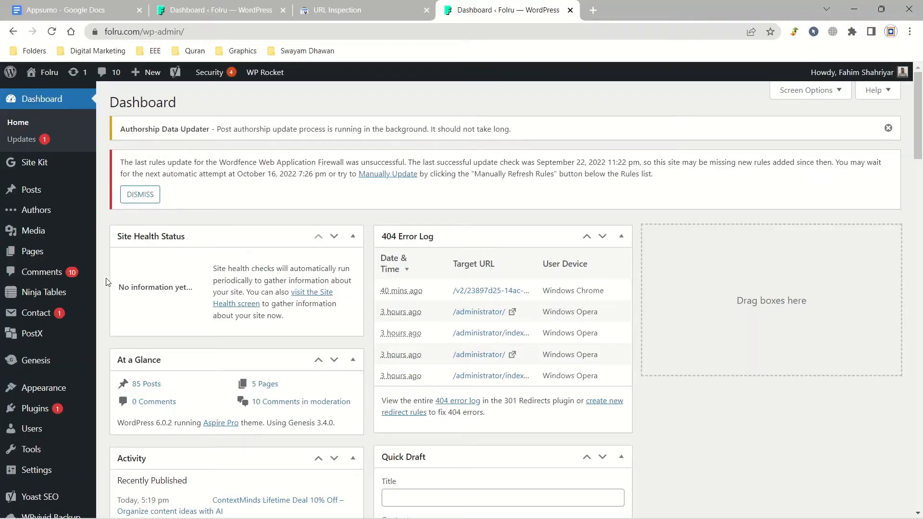
Step: Open partners.hostgator.com/daily-backup in a new browser tab and examine the daily automatic backups offered in the CodeGuard plans
mouse_move(49, 347)
left_click(587, 16)
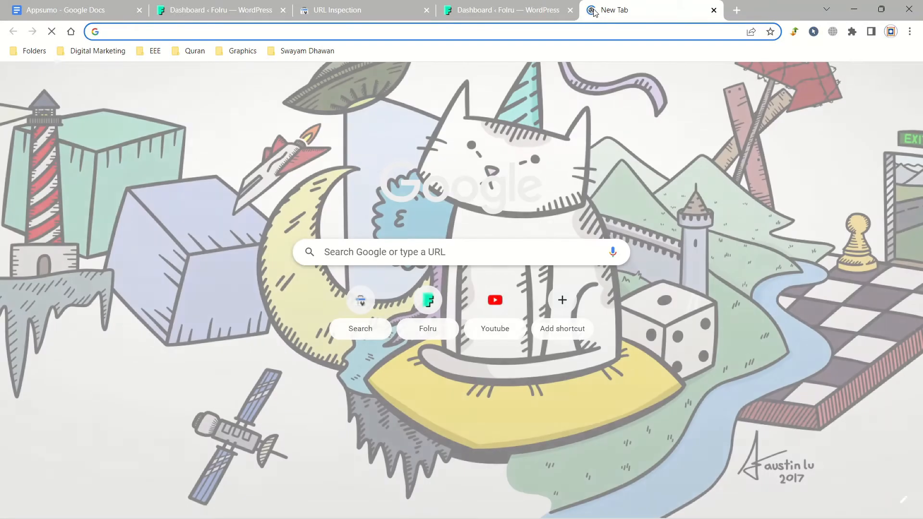
type("https://partners.hostgator.com/daily-backup")
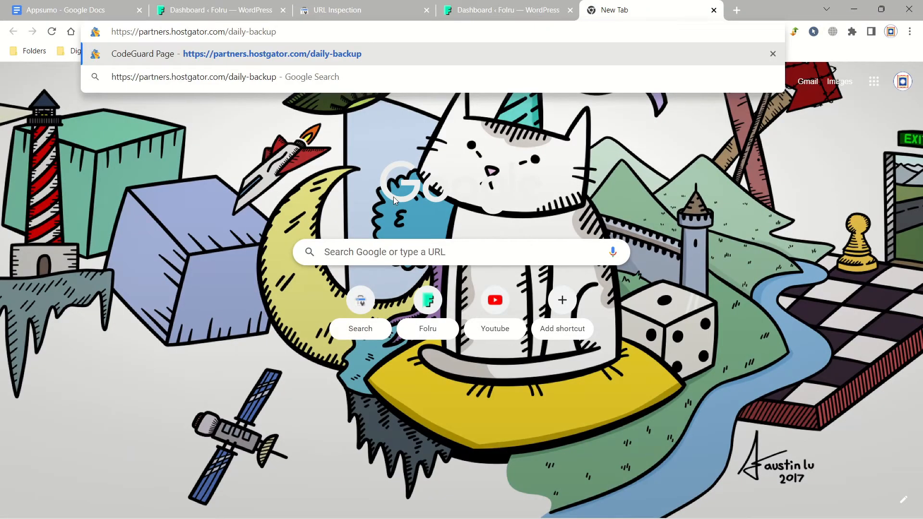
key("Return")
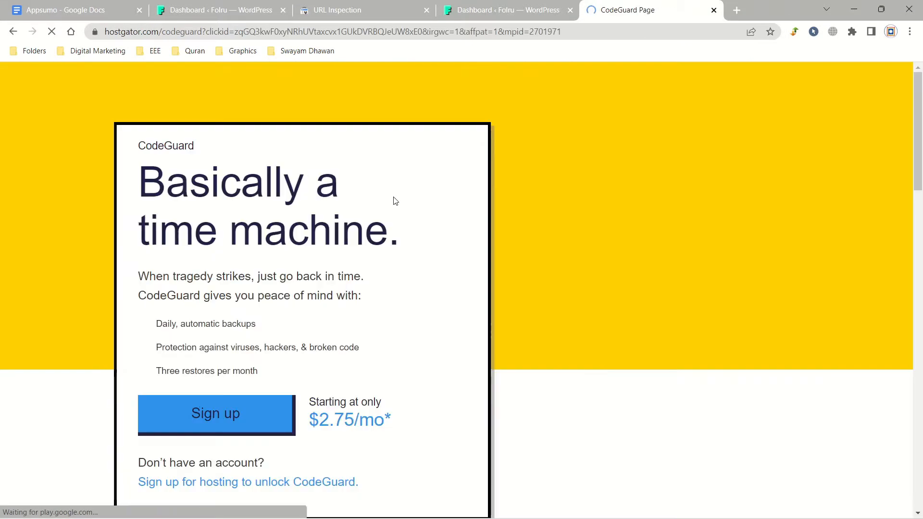
scroll(516, 237, "down", 15)
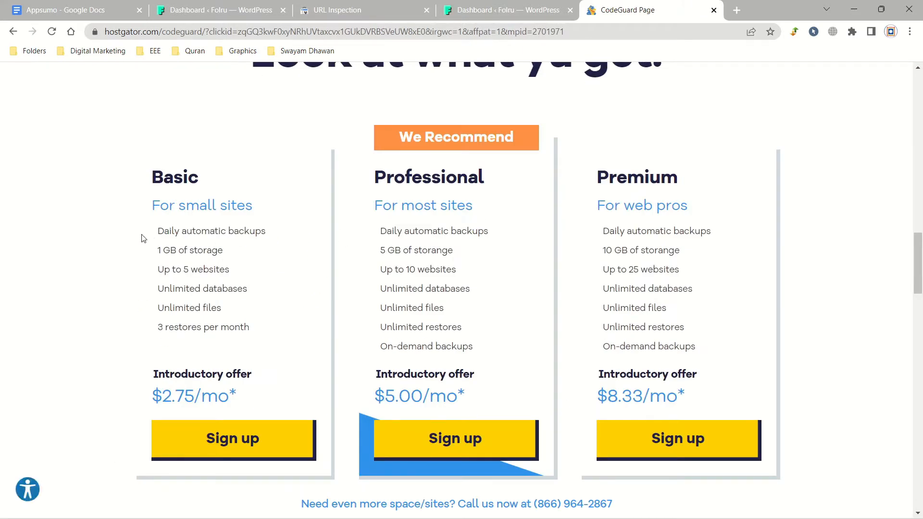
left_click_drag(160, 232, 276, 237)
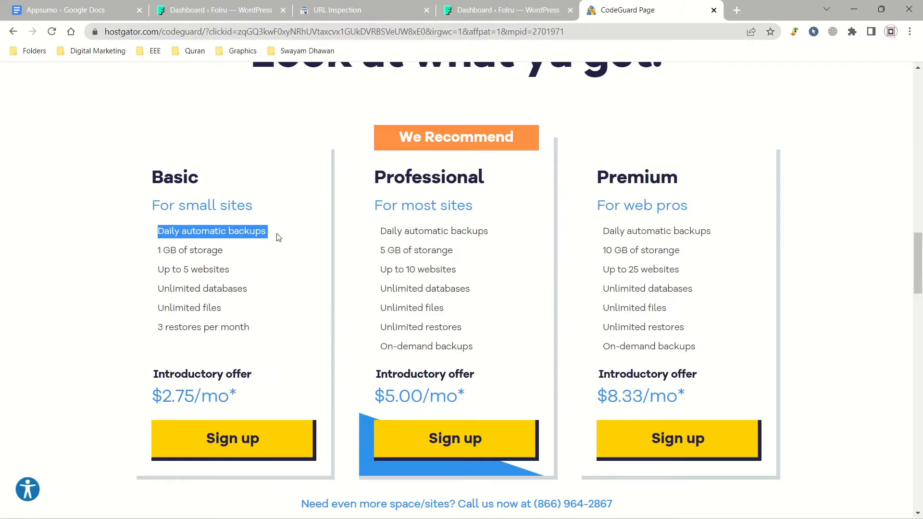
left_click(700, 234)
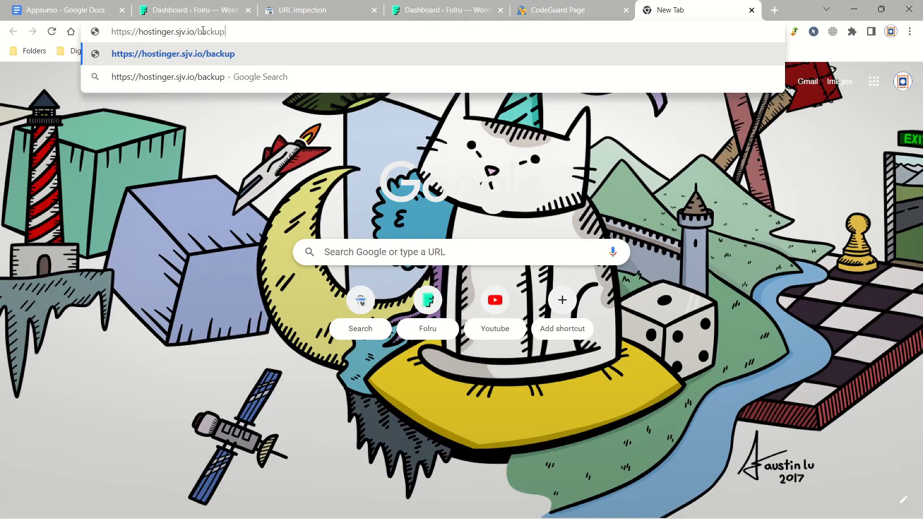
Step: Load hostinger.sjv.io/backup and compare the prices and weekly or daily backups of the shared hosting plans
key("Return")
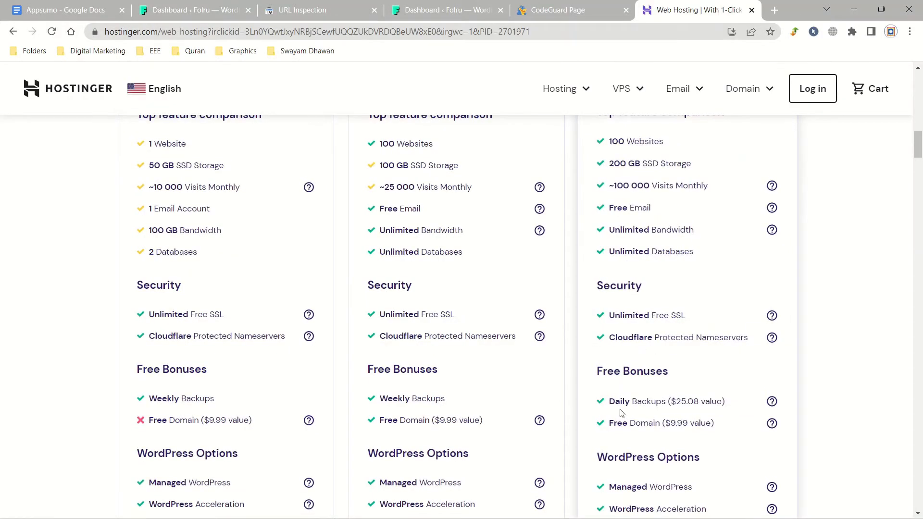
scroll(620, 413, "up", 4)
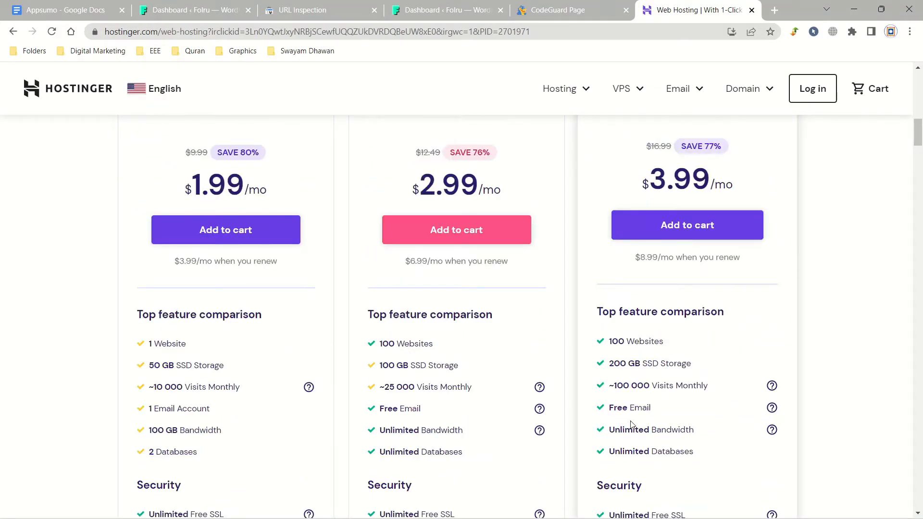
scroll(631, 425, "down", 4)
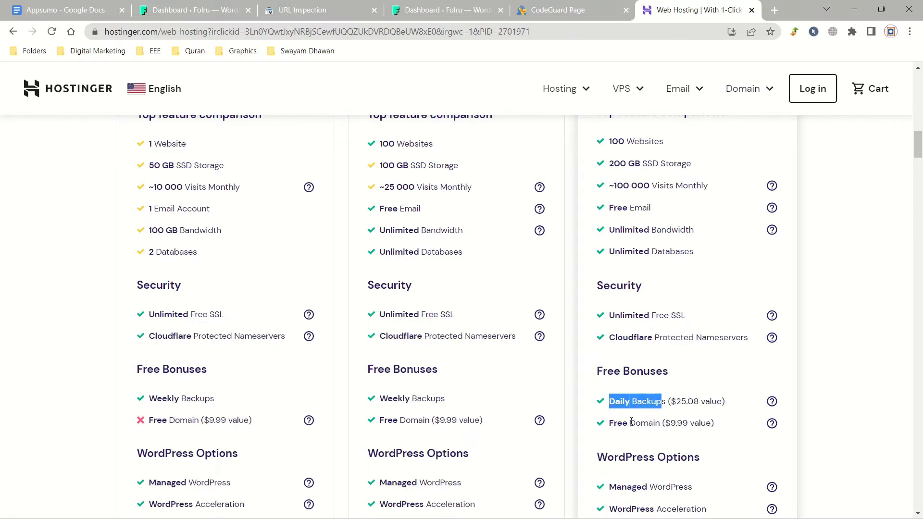
scroll(636, 412, "up", 4)
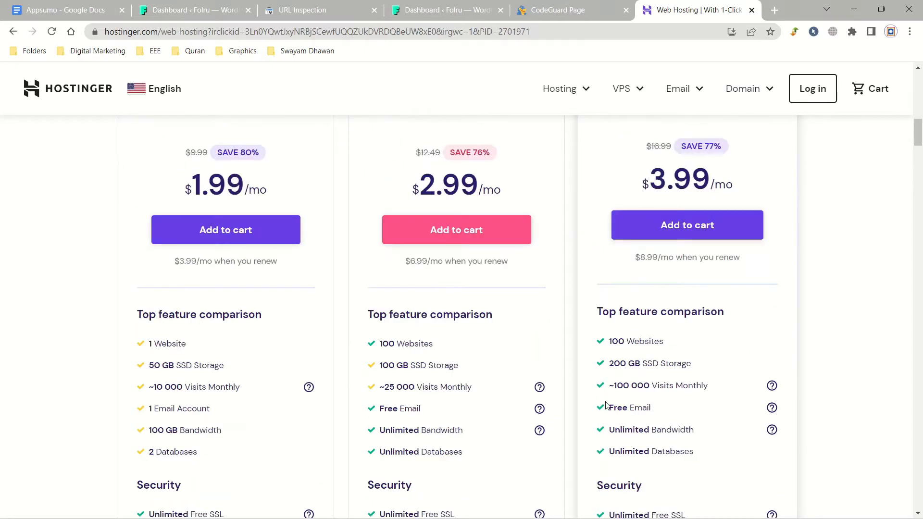
scroll(605, 403, "up", 4)
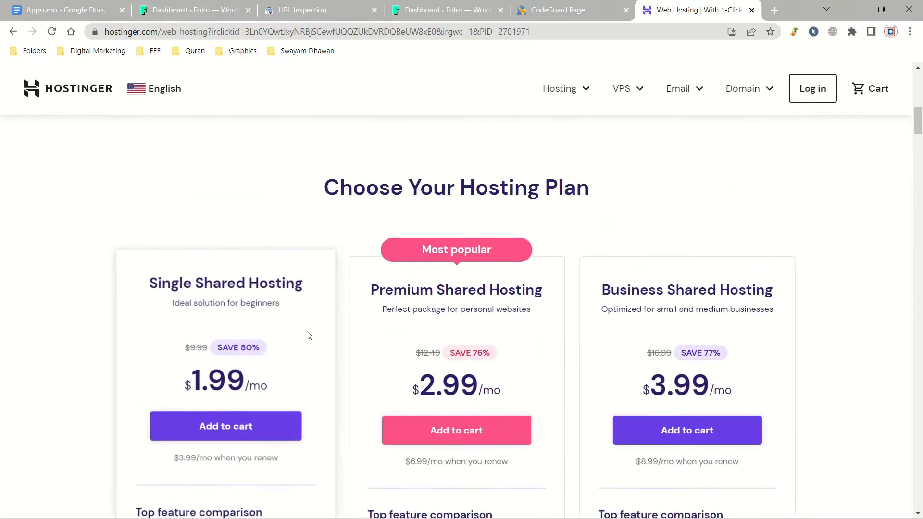
left_click_drag(605, 282, 778, 287)
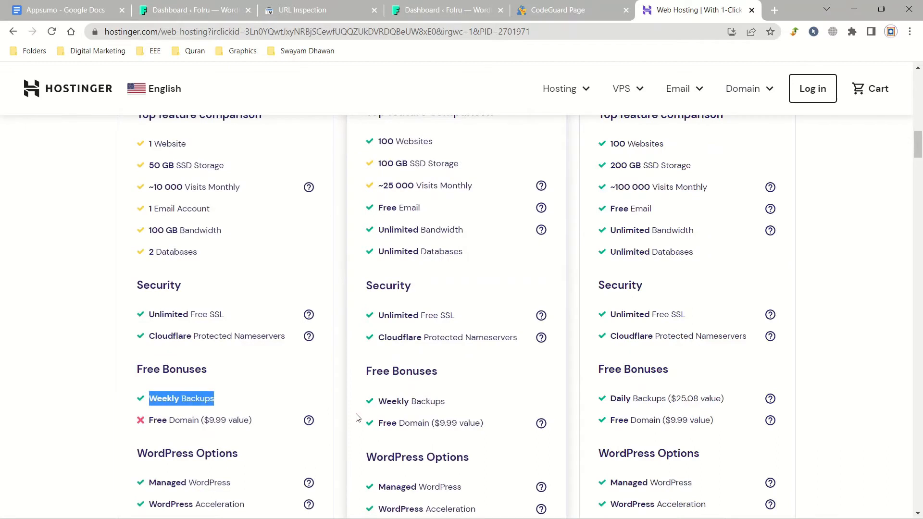
left_click(183, 401)
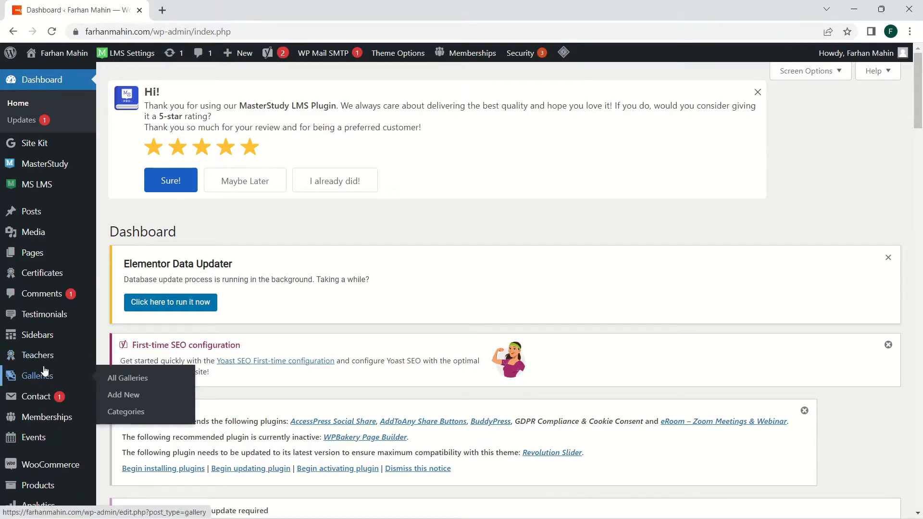
Step: Go to the page for adding new WordPress plugins and search for "wpvivid backup"
scroll(46, 375, "down", 4)
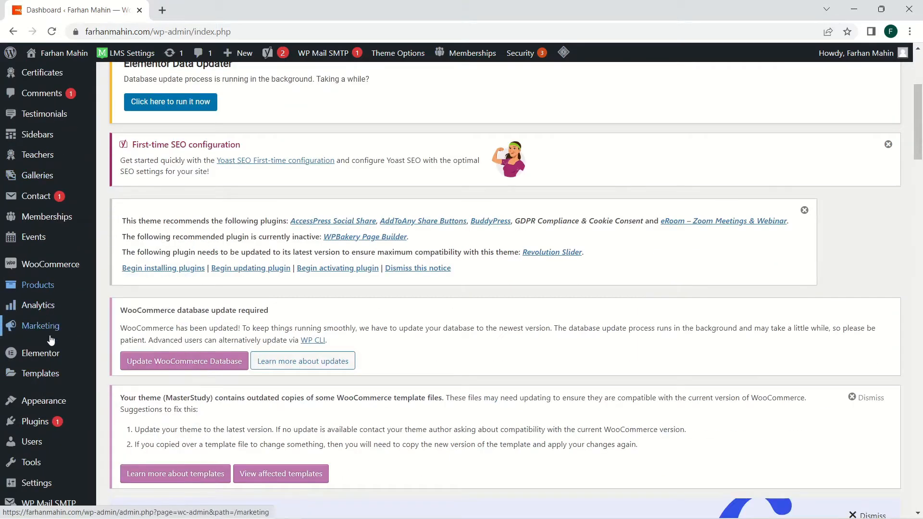
mouse_move(40, 422)
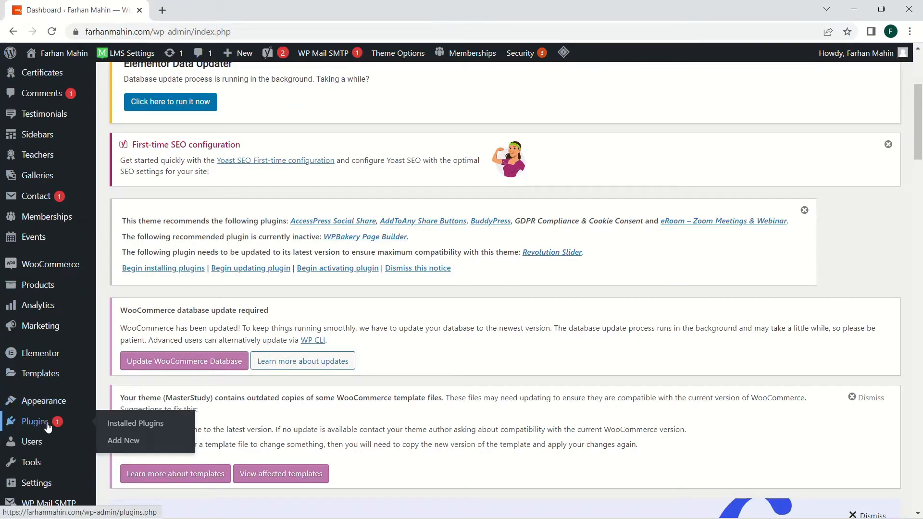
left_click(123, 441)
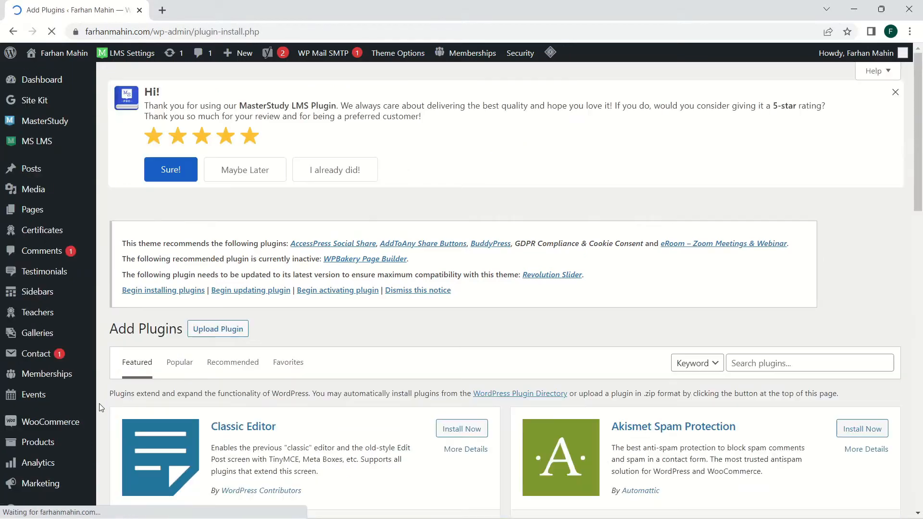
scroll(828, 146, "down", 5)
left_click(827, 152)
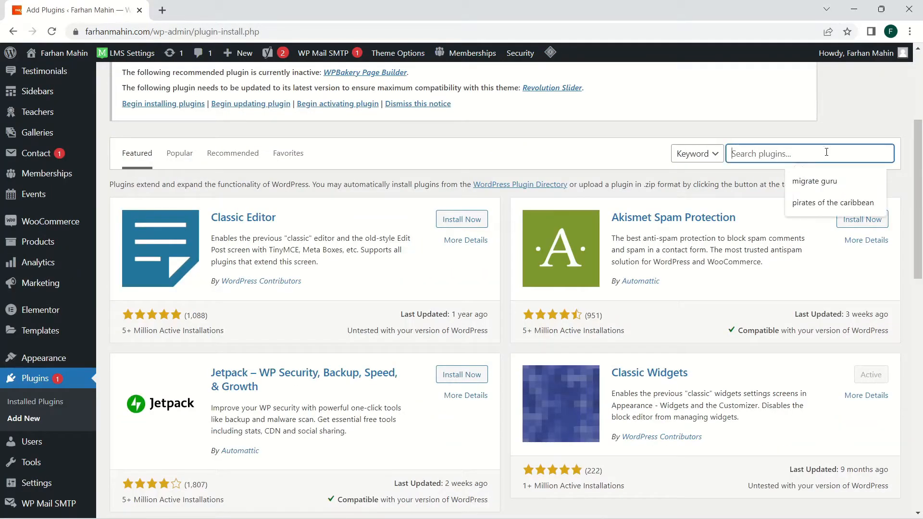
type("wpvivi")
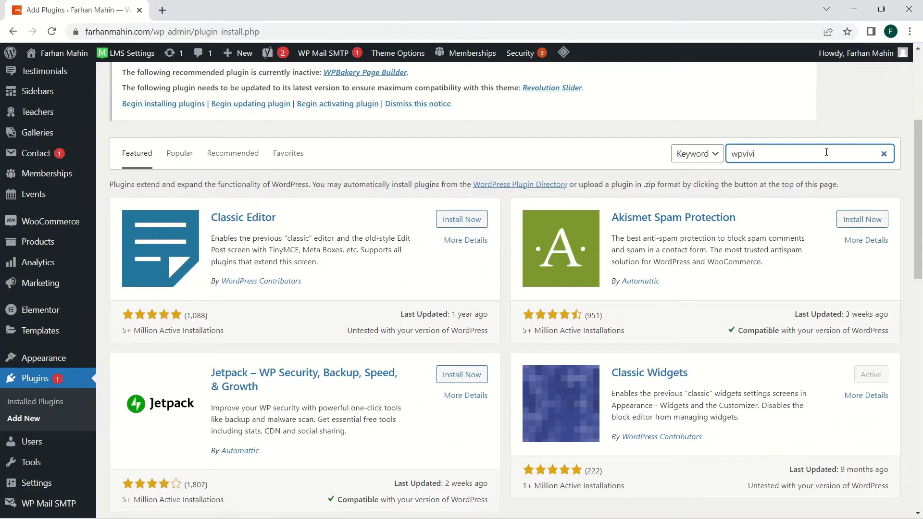
type("d backup")
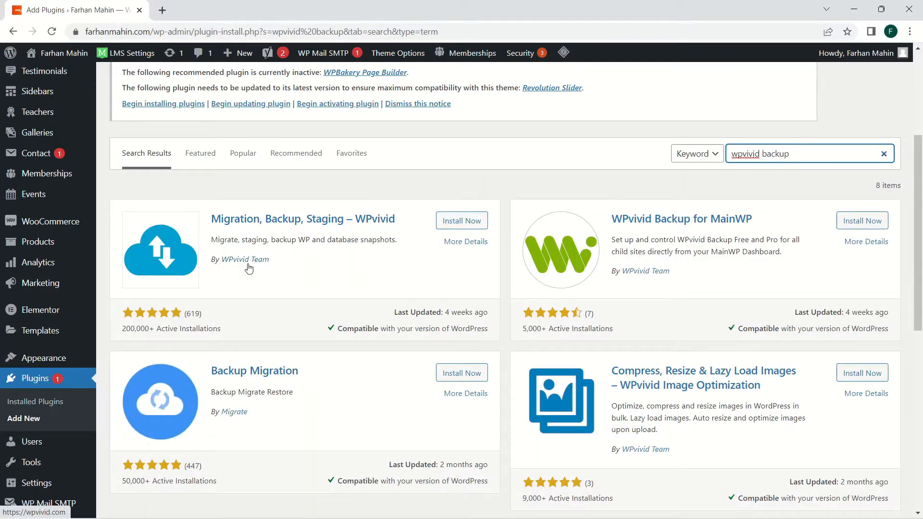
Step: Install and activate the Migration, Backup, Staging – WPvivid plugin, and open its WPvivid Backup page
left_click(457, 222)
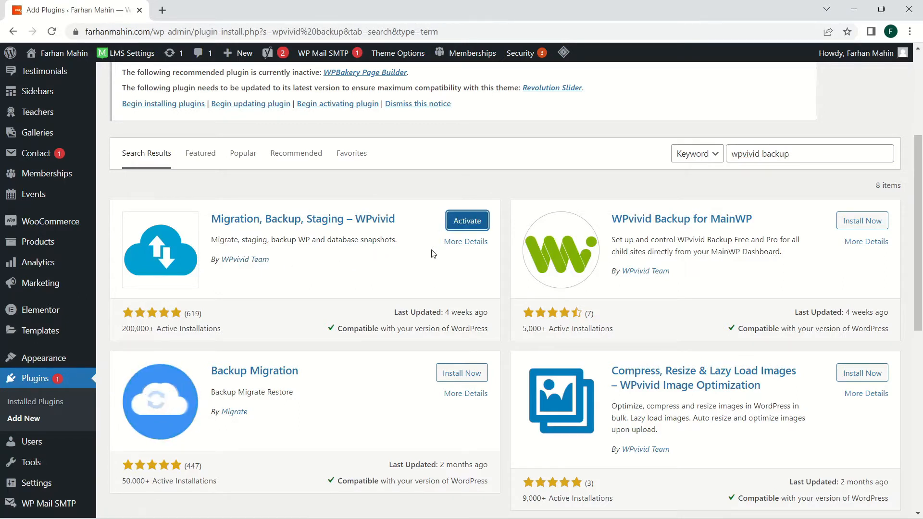
left_click(467, 220)
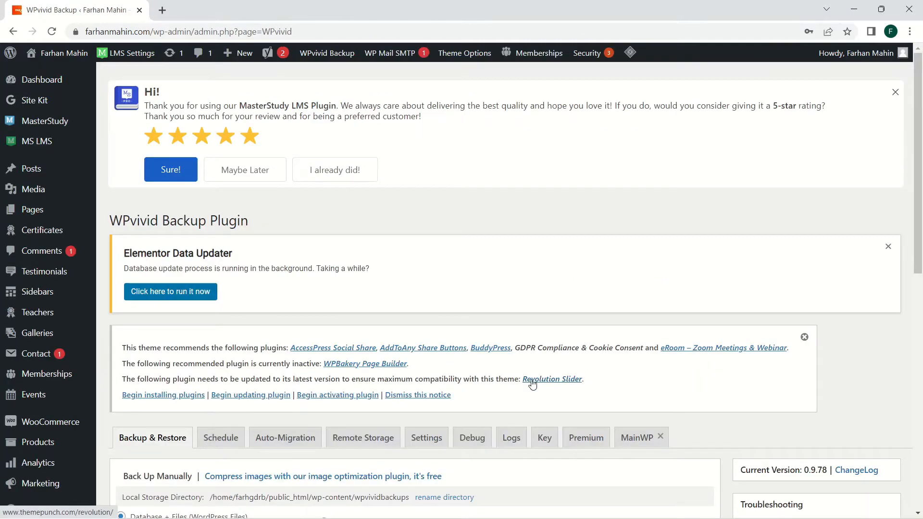
scroll(532, 385, "down", 4)
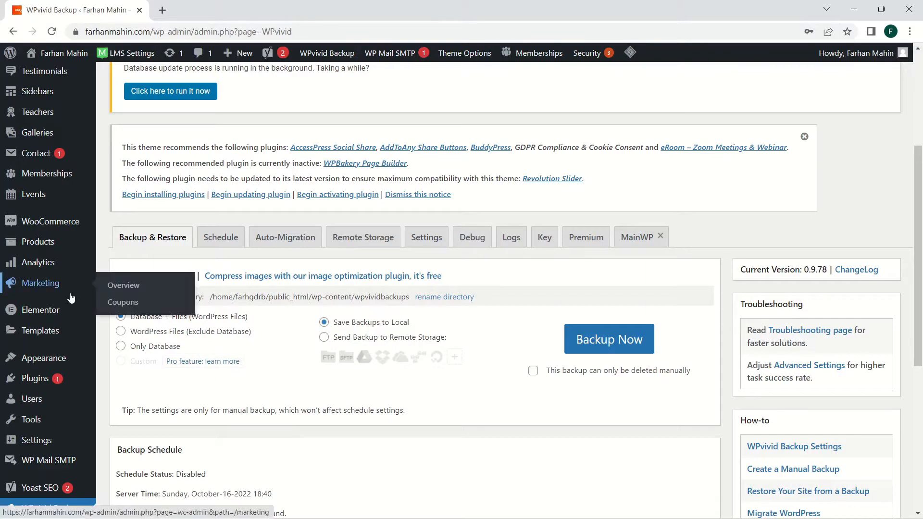
scroll(48, 310, "down", 4)
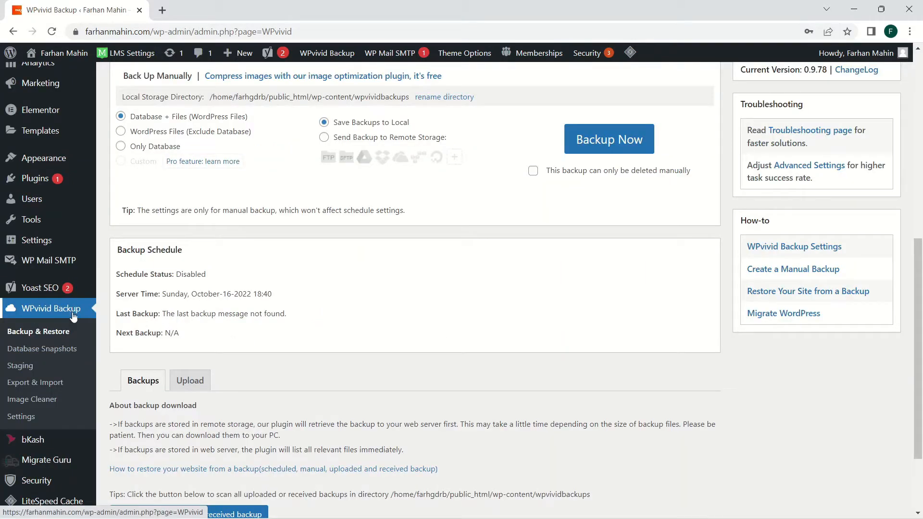
left_click(44, 310)
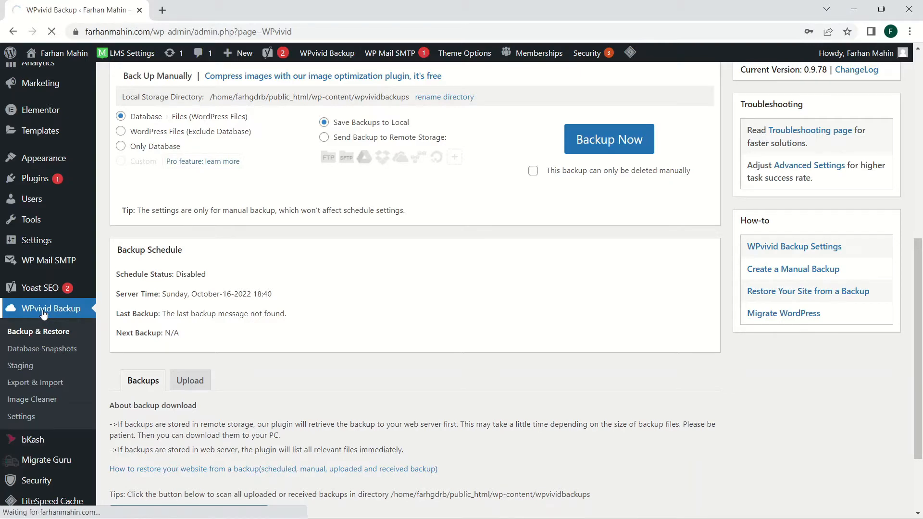
Step: Enable the backup schedule in WPvivid's schedule settings and set its frequency to Daily
scroll(127, 393, "down", 4)
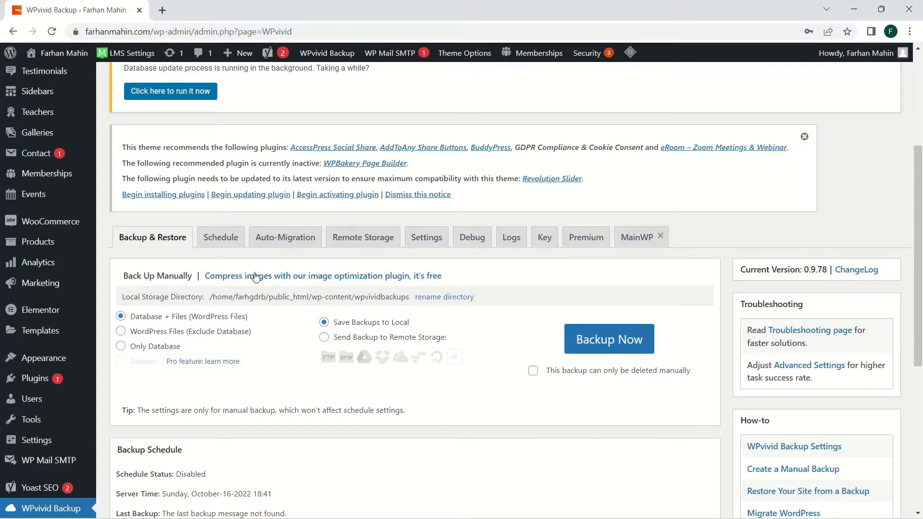
left_click(233, 239)
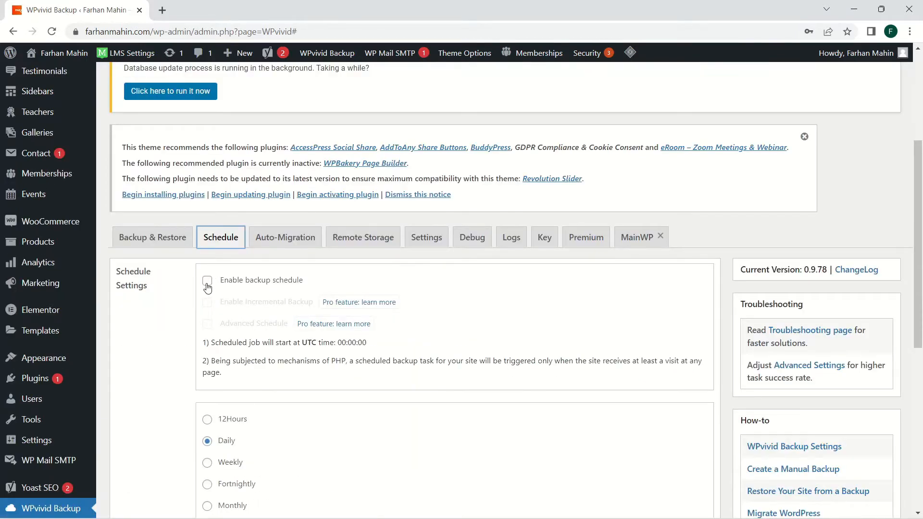
left_click(207, 287)
scroll(205, 291, "down", 4)
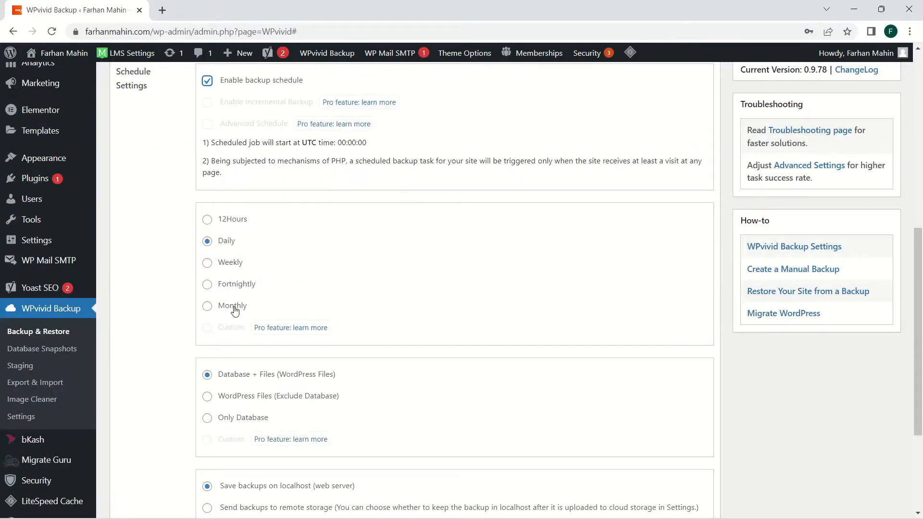
left_click(208, 265)
left_click(208, 286)
left_click(207, 241)
Step: Try to set the scheduled backups to be sent to remote storage
scroll(313, 303, "down", 4)
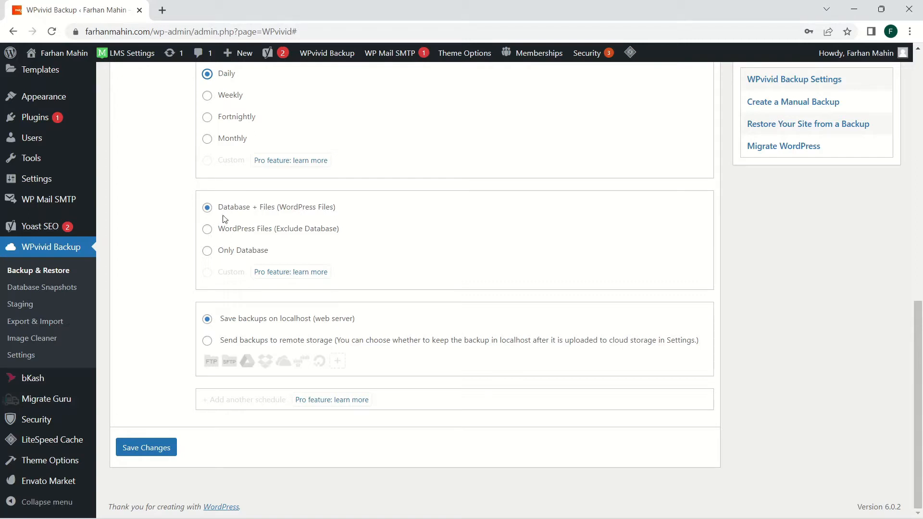
left_click(242, 216)
left_click(207, 342)
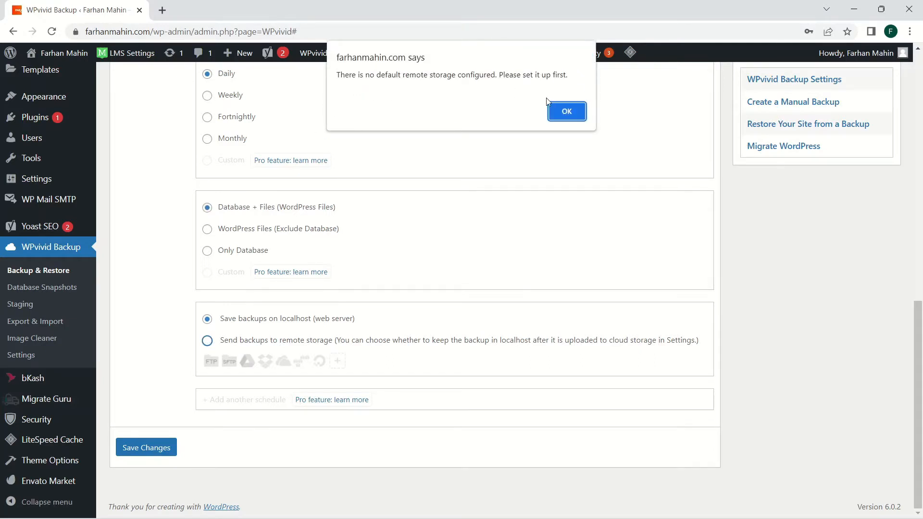
left_click(558, 111)
Step: Authenticate Google Drive in WPvivid's remote storage settings by granting wpvivid.com access to the Google account and logging back in to WordPress
scroll(508, 245, "up", 8)
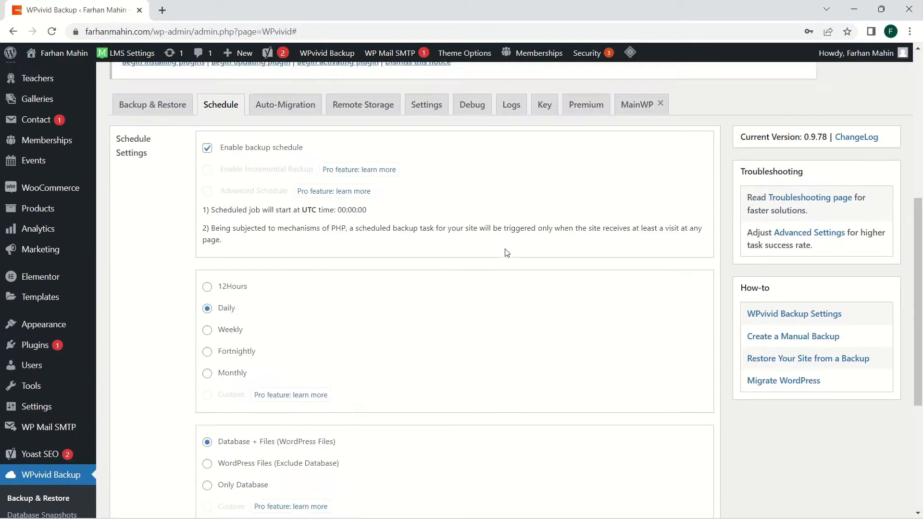
scroll(377, 286, "down", 4)
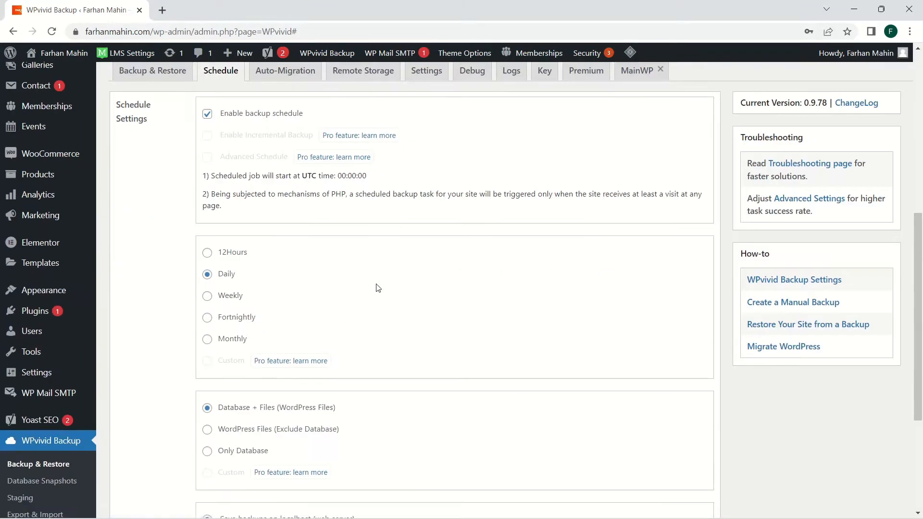
scroll(377, 286, "up", 5)
left_click(350, 270)
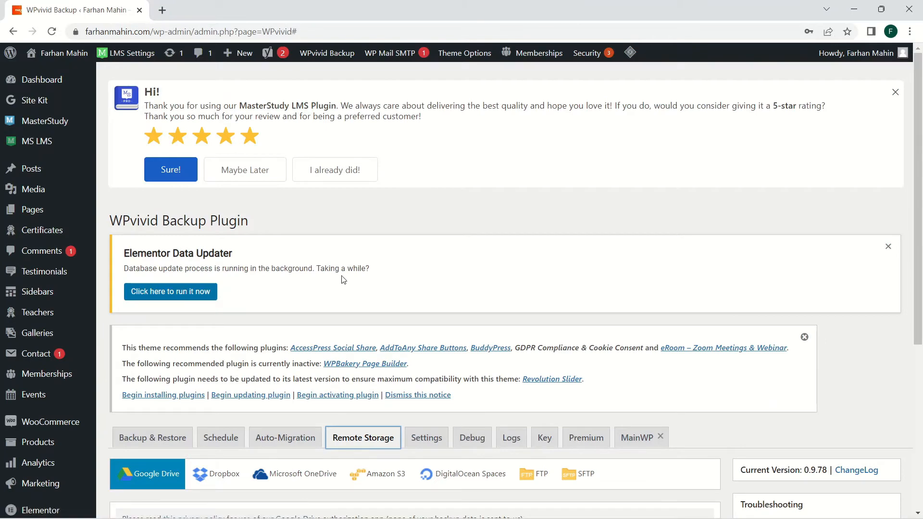
scroll(342, 278, "down", 4)
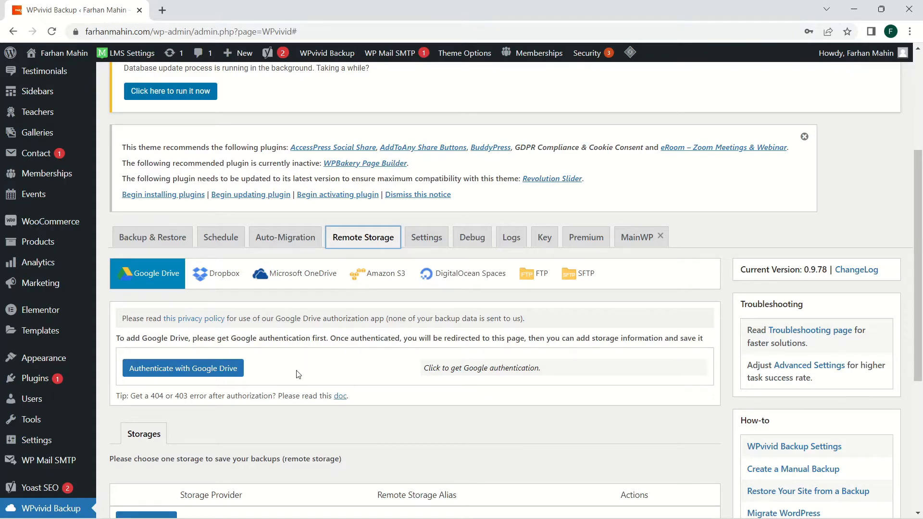
left_click(188, 379)
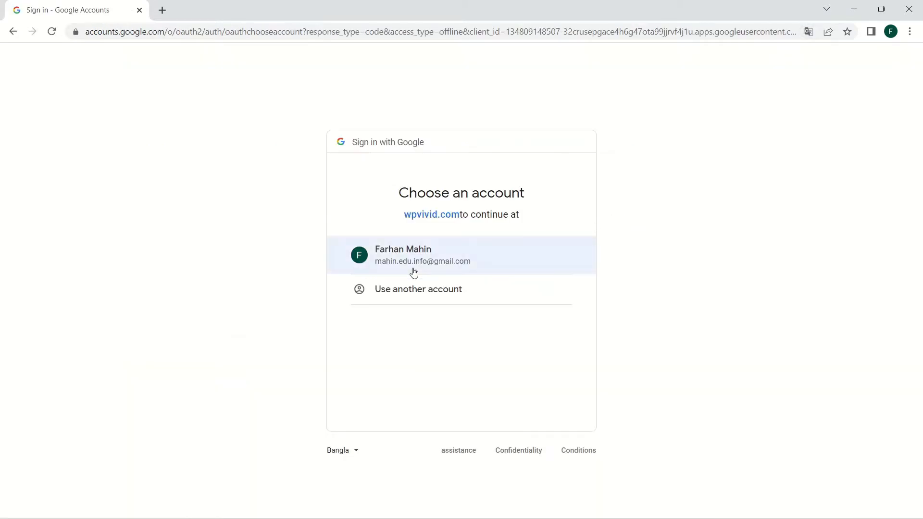
left_click(413, 271)
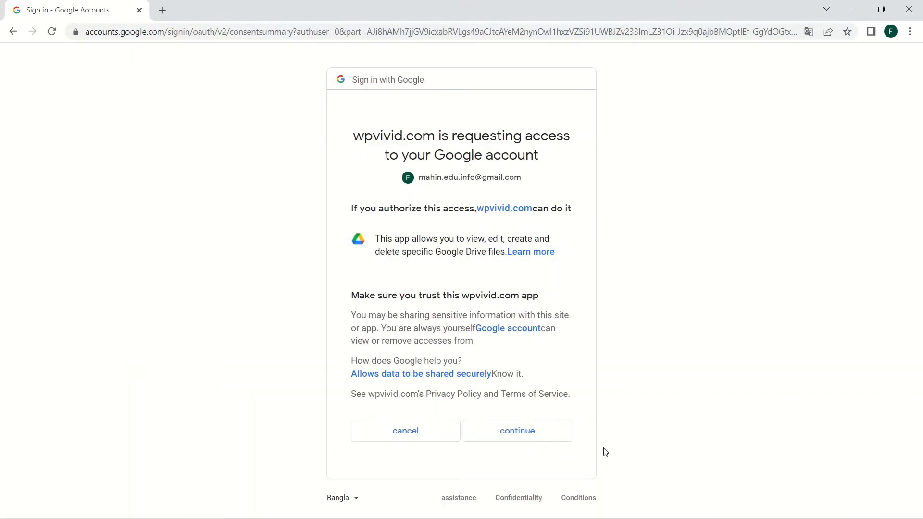
left_click(538, 435)
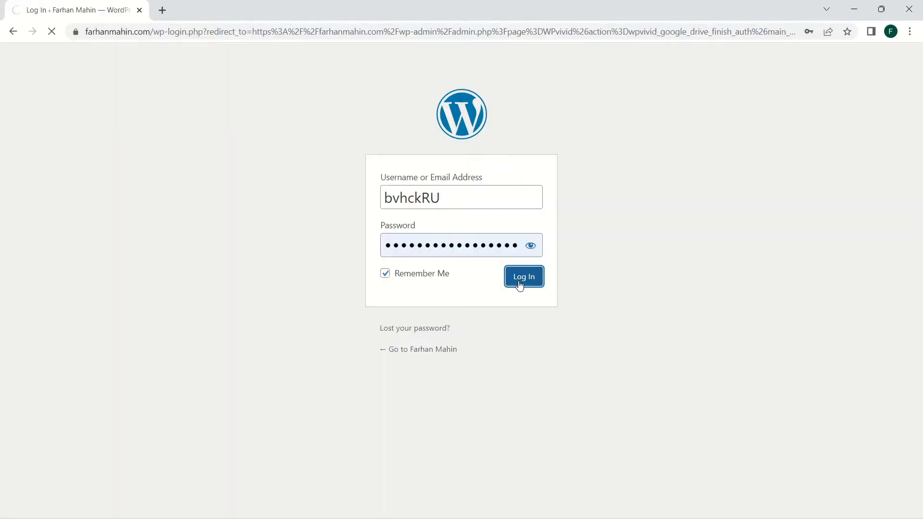
left_click(519, 282)
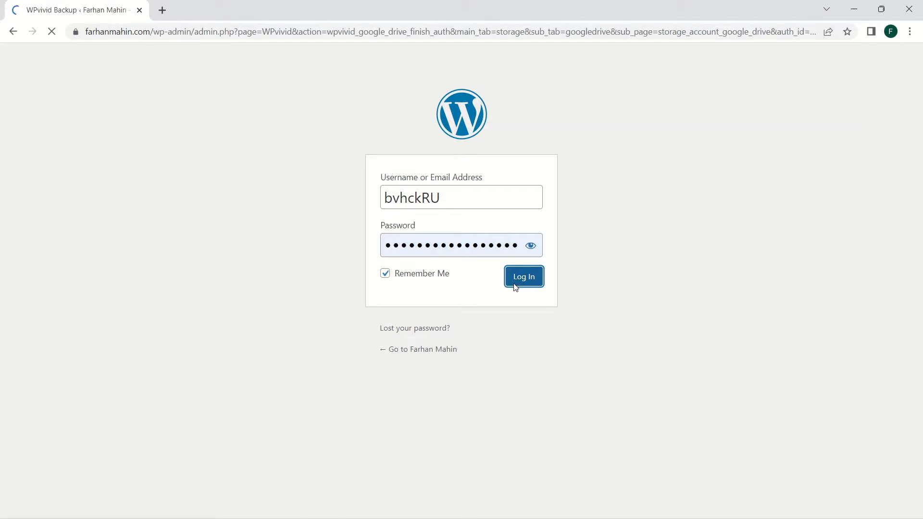
Step: Add the authenticated Google Drive with the alias "wpvividweb" as the default remote storage
scroll(119, 136, "down", 8)
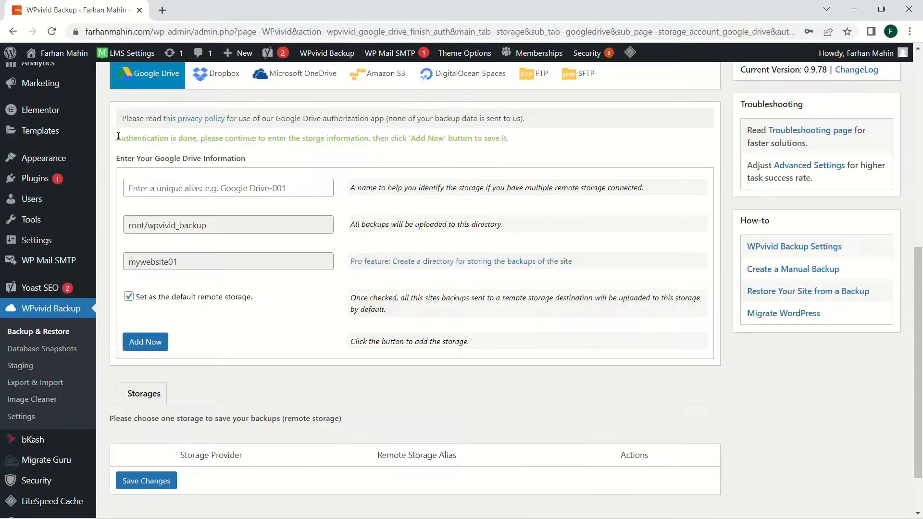
left_click_drag(119, 136, 484, 158)
left_click(199, 191)
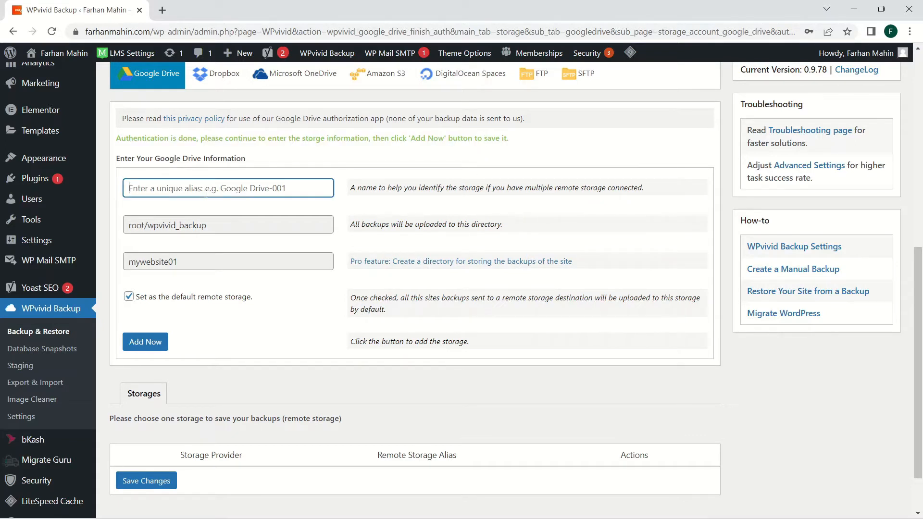
type("wpvividweb")
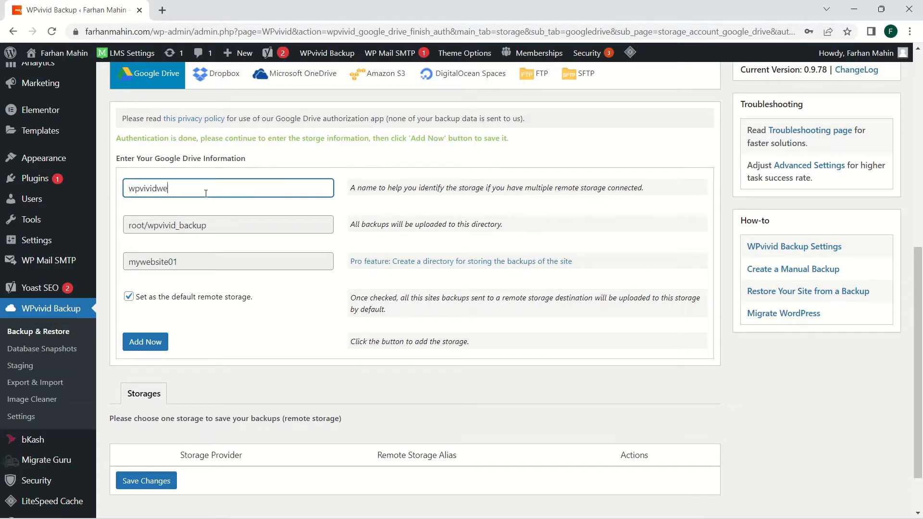
left_click(287, 331)
left_click(148, 341)
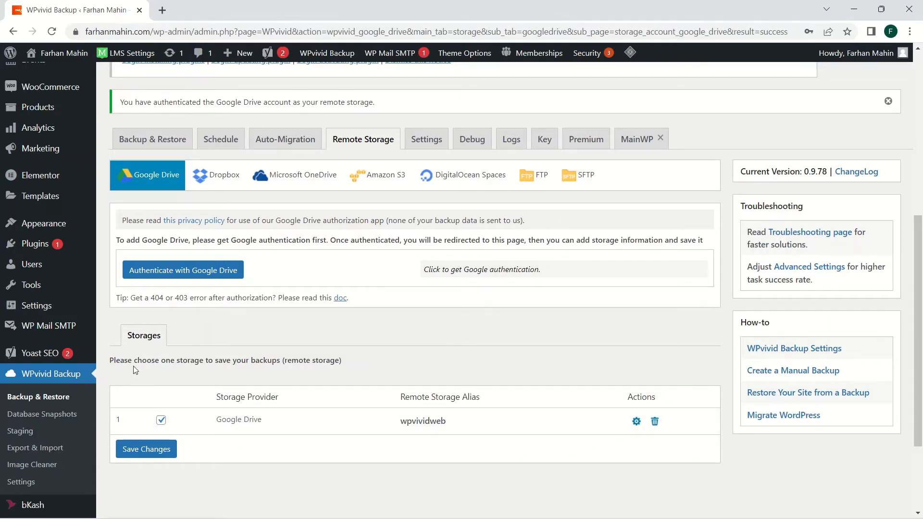
Step: Enable the backup schedule, set the scheduled backups to be sent to remote storage, and save the schedule changes
left_click(218, 142)
scroll(356, 299, "down", 5)
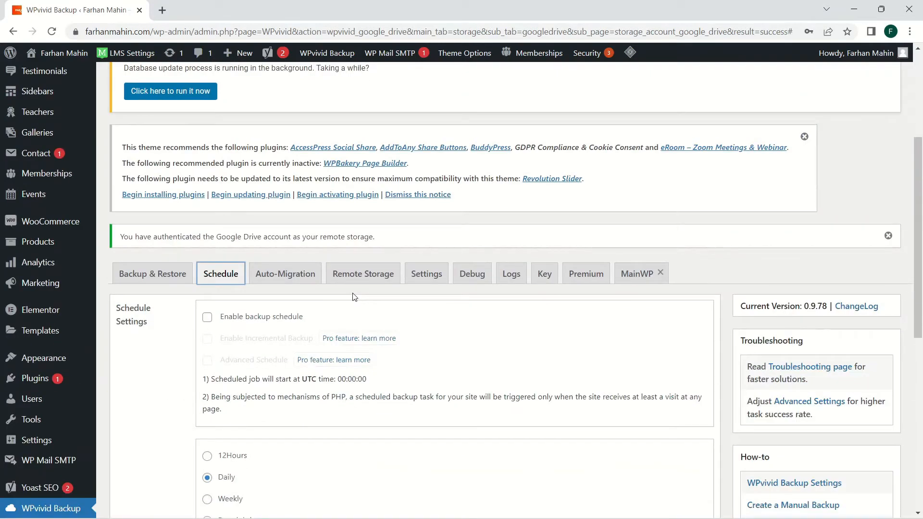
left_click(208, 318)
scroll(294, 279, "down", 4)
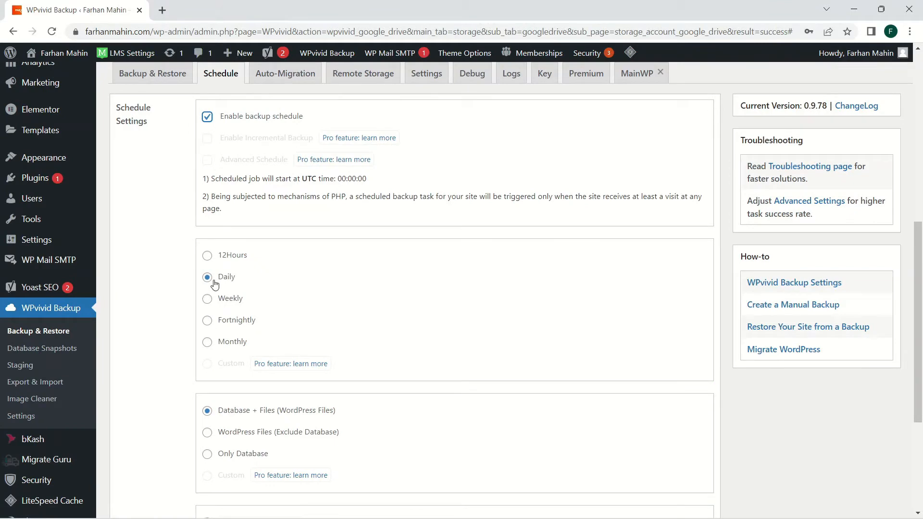
scroll(214, 285, "down", 4)
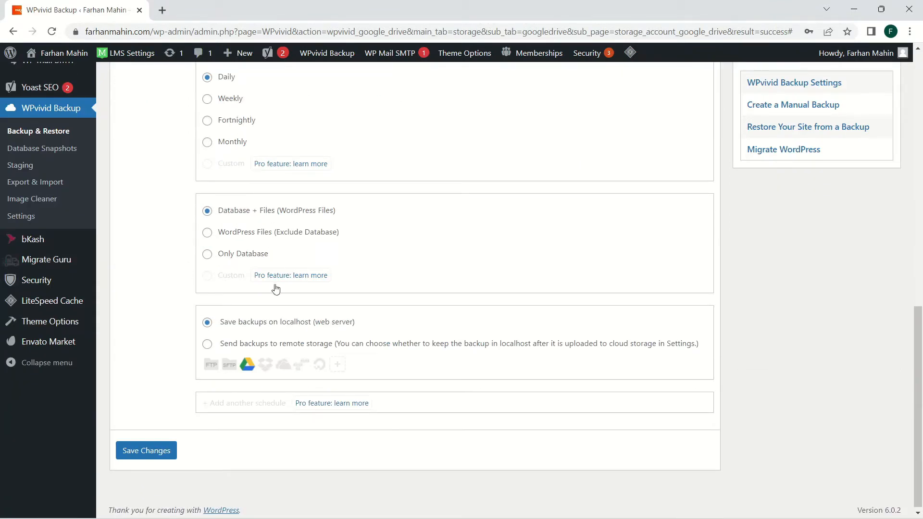
left_click(208, 345)
left_click(154, 447)
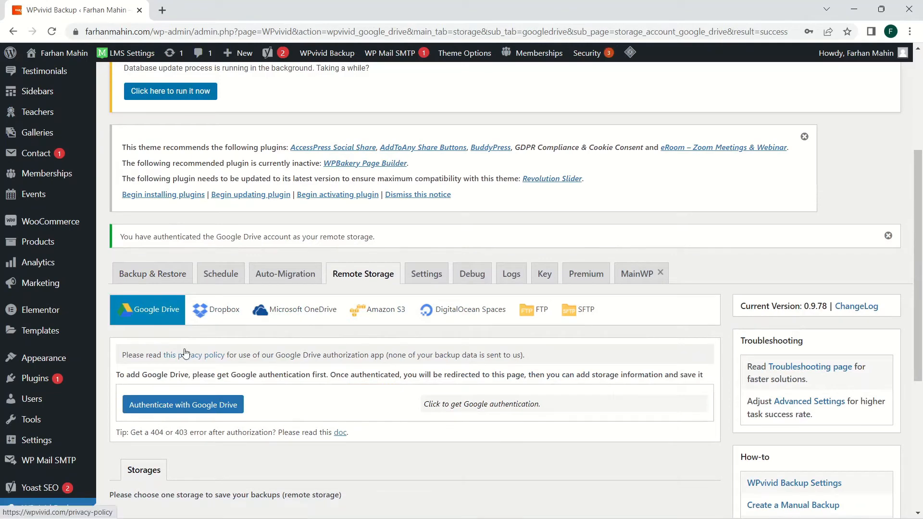
Step: Turn on keeping the backups in localhost after uploading to remote storage in WPvivid's general settings, and save the changes
left_click(280, 284)
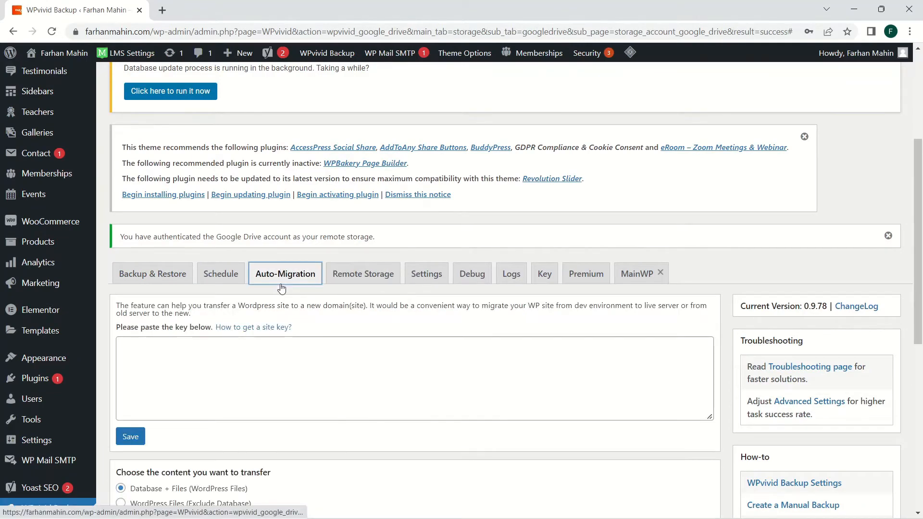
left_click(334, 286)
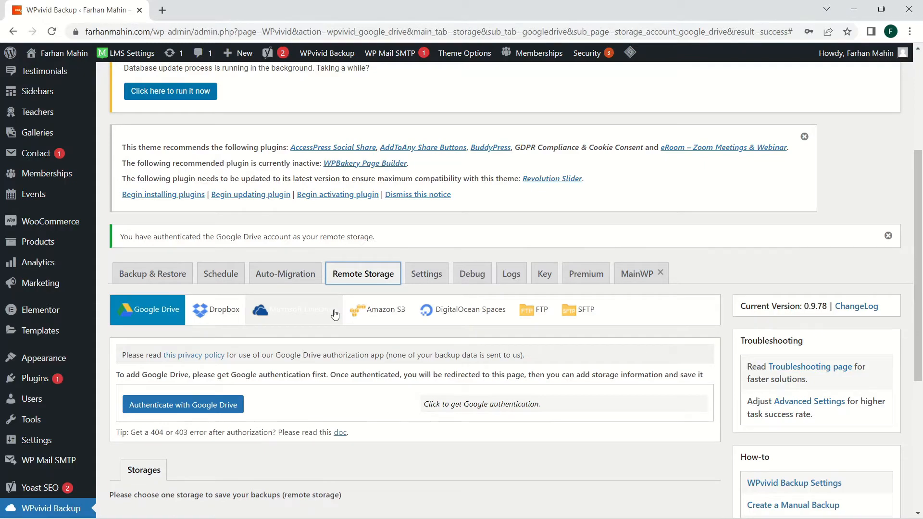
left_click(419, 279)
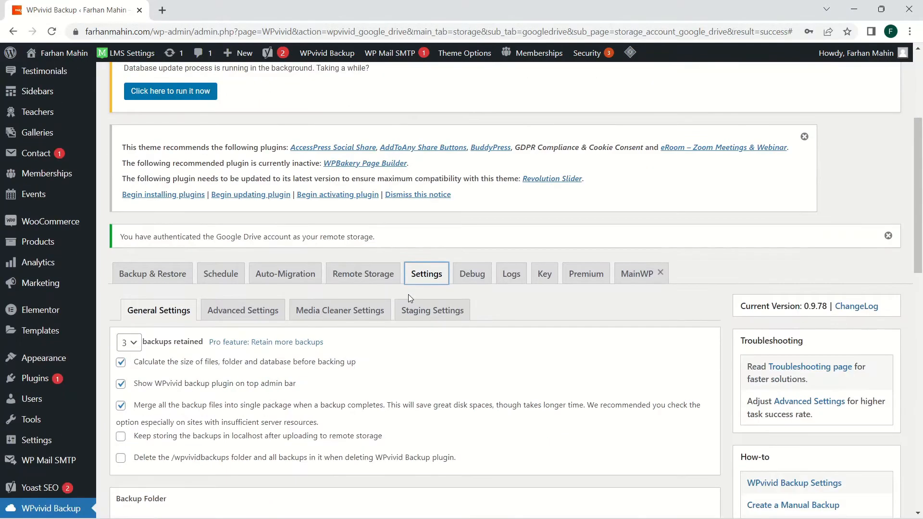
scroll(402, 307, "down", 4)
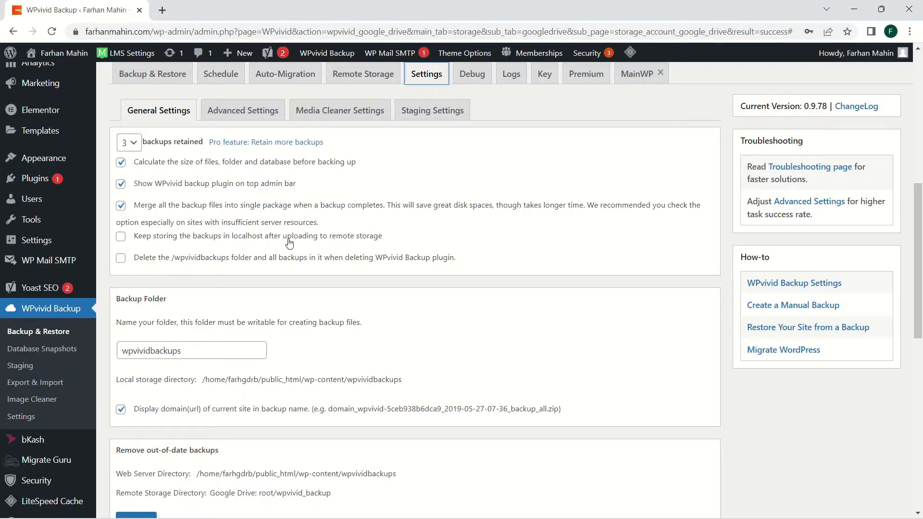
left_click(122, 237)
left_click(120, 238)
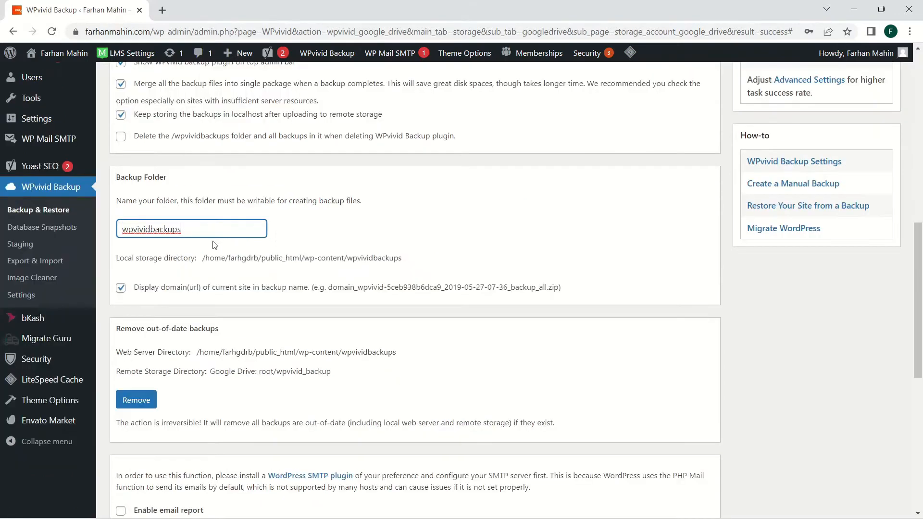
left_click(288, 235)
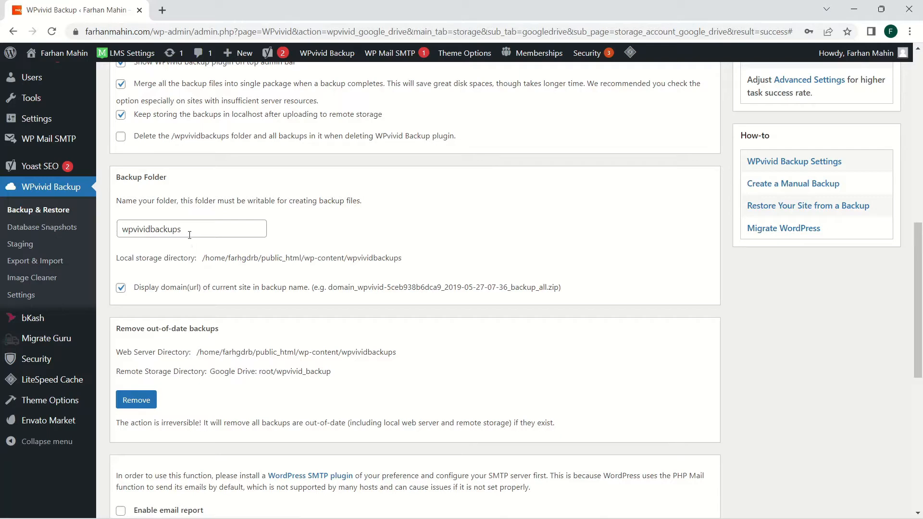
scroll(189, 234, "down", 6)
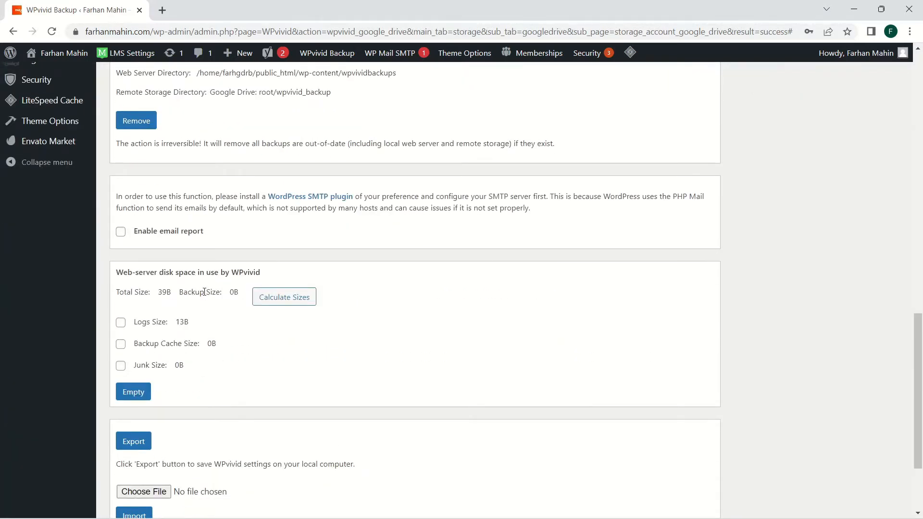
scroll(204, 291, "down", 3)
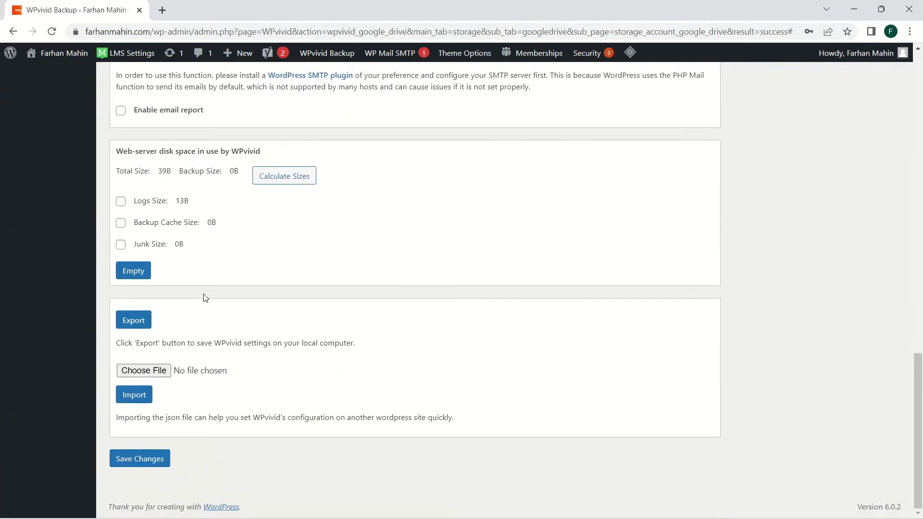
left_click(149, 459)
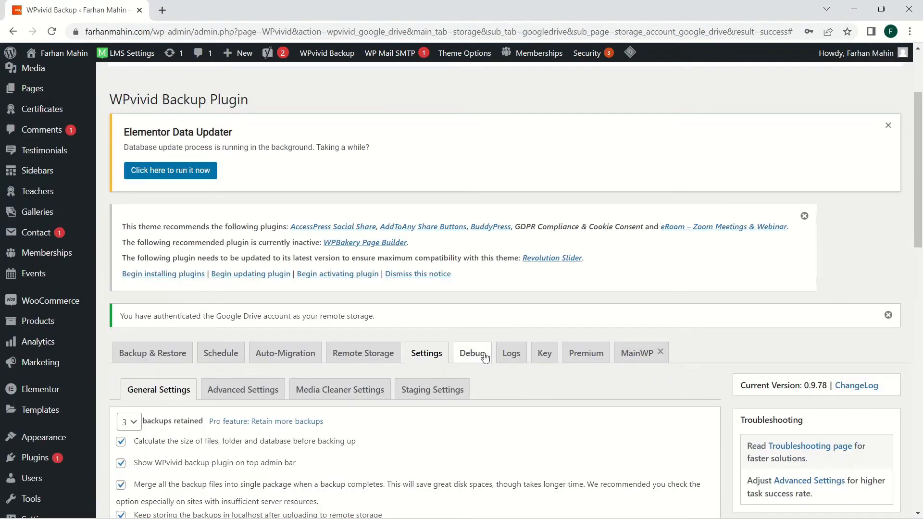
Step: Look through WPvivid's Debug, Logs, Key, Premium and MainWP pages to see what each one offers
left_click(471, 353)
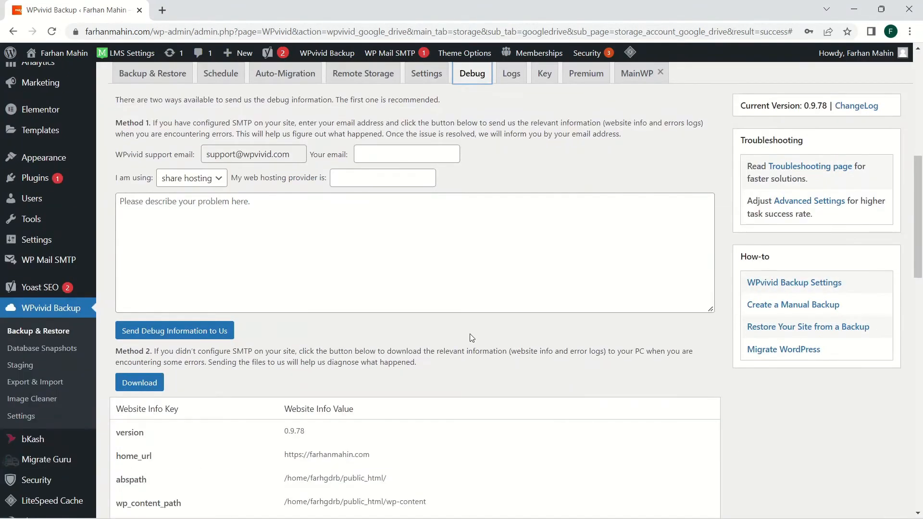
scroll(469, 337, "down", 8)
scroll(469, 339, "up", 8)
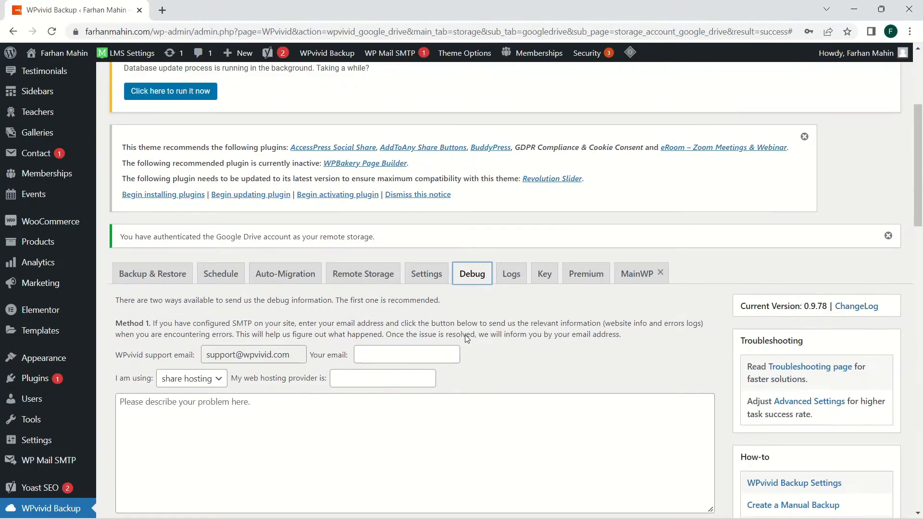
left_click(503, 283)
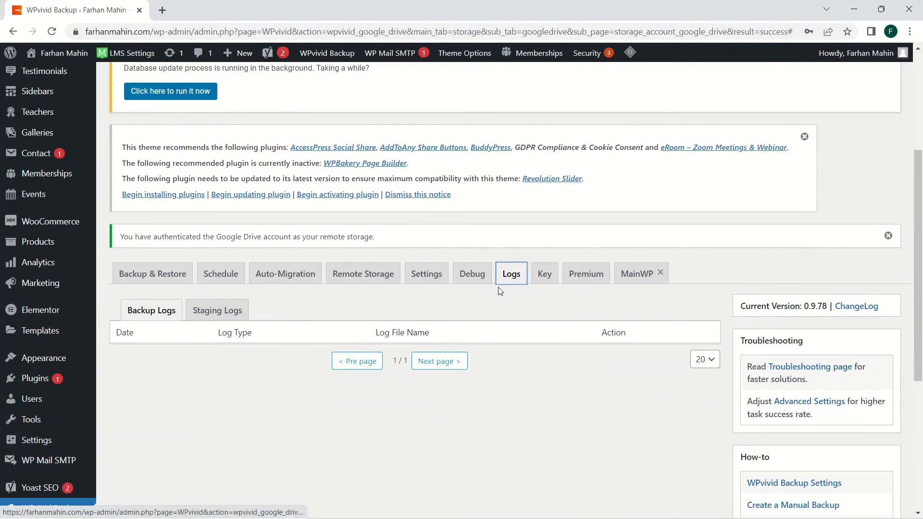
left_click(536, 282)
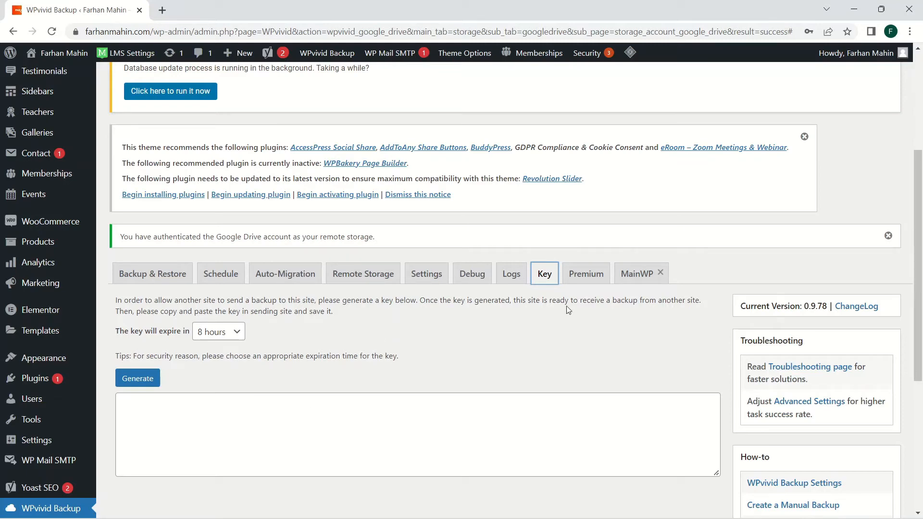
left_click(608, 280)
scroll(611, 281, "down", 4)
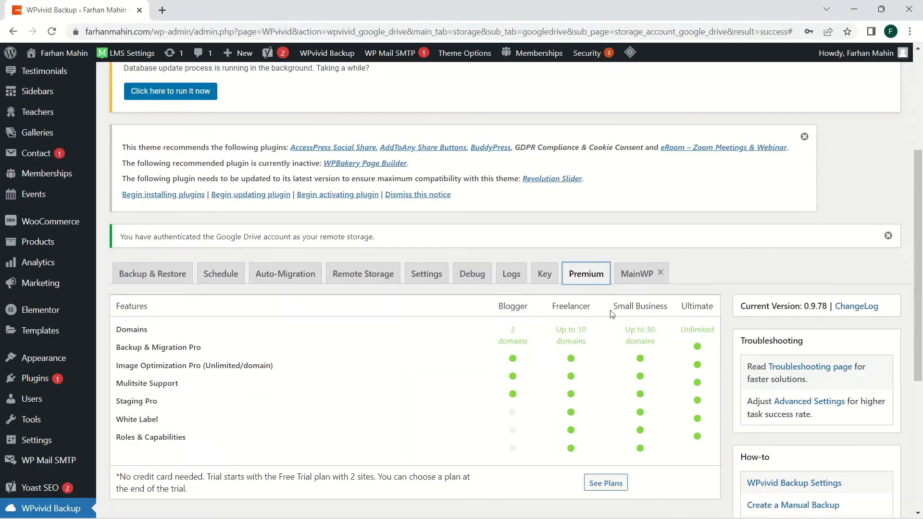
left_click(635, 272)
scroll(583, 316, "down", 3)
scroll(583, 316, "down", 2)
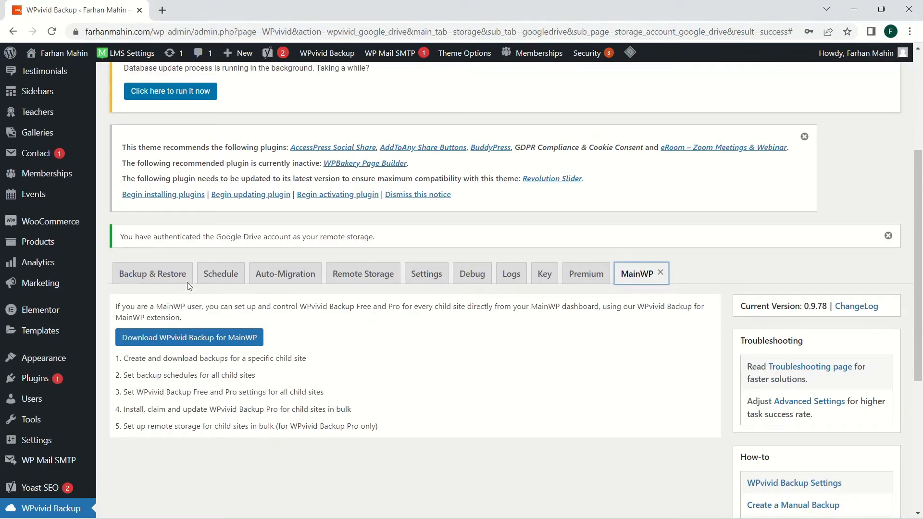
scroll(334, 358, "down", 3)
scroll(333, 356, "up", 2)
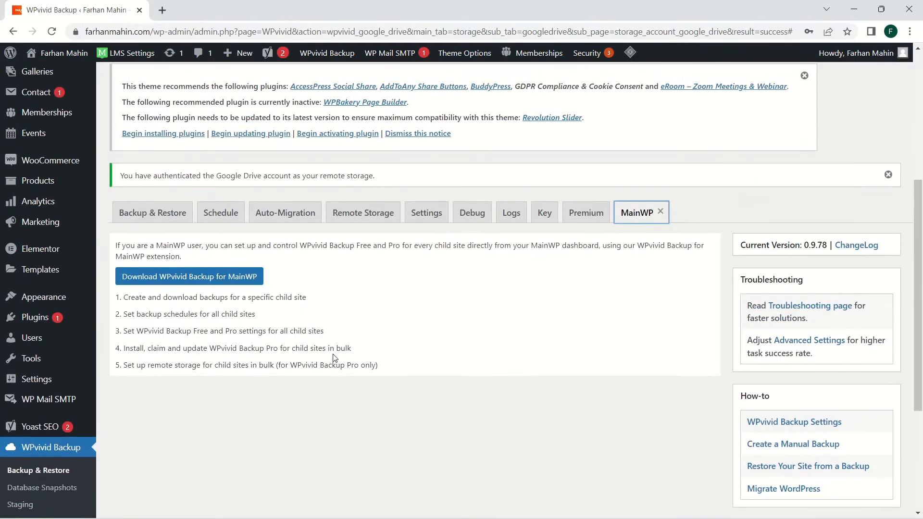
scroll(312, 366, "up", 4)
Step: Configure the manual backup to include Database + Files (WordPress Files) and send it to remote storage
left_click(162, 165)
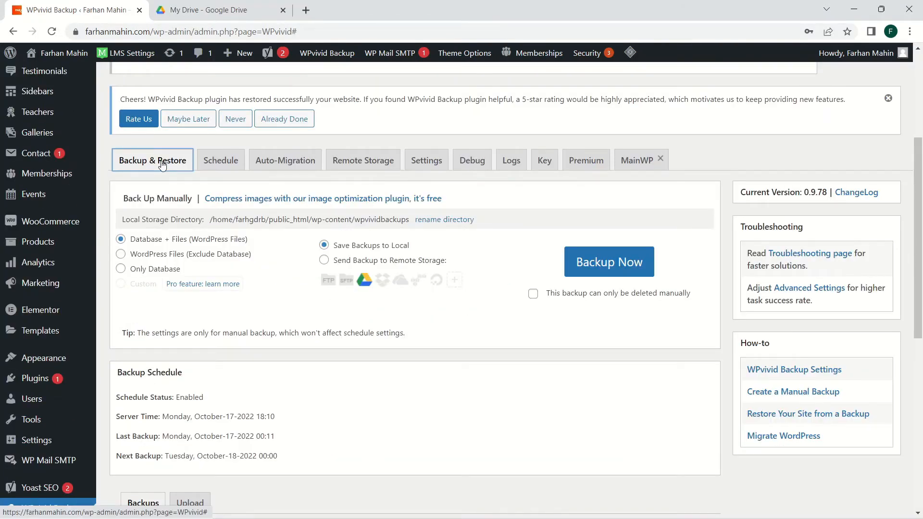
left_click(120, 243)
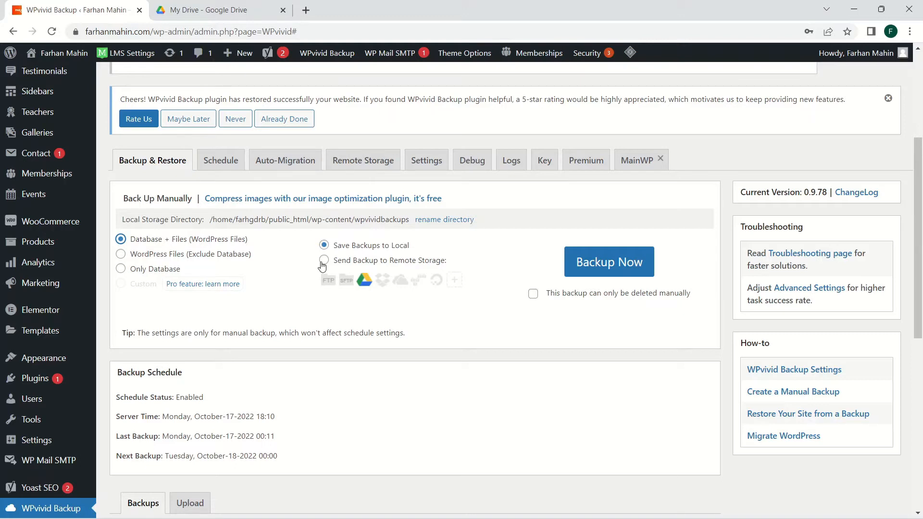
left_click(323, 261)
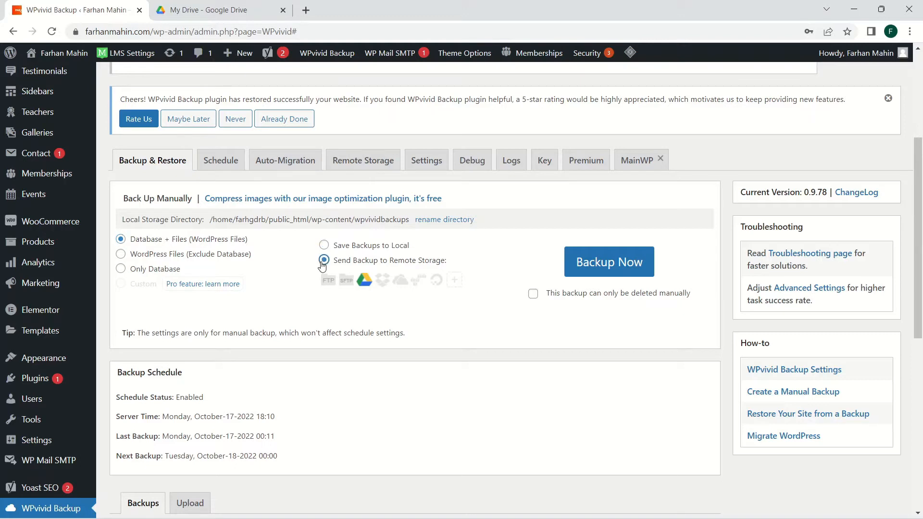
Step: Start the manual backup with the manual-deletion-only option left off, and follow the upload of its zip parts
left_click(533, 294)
left_click(535, 295)
left_click(606, 263)
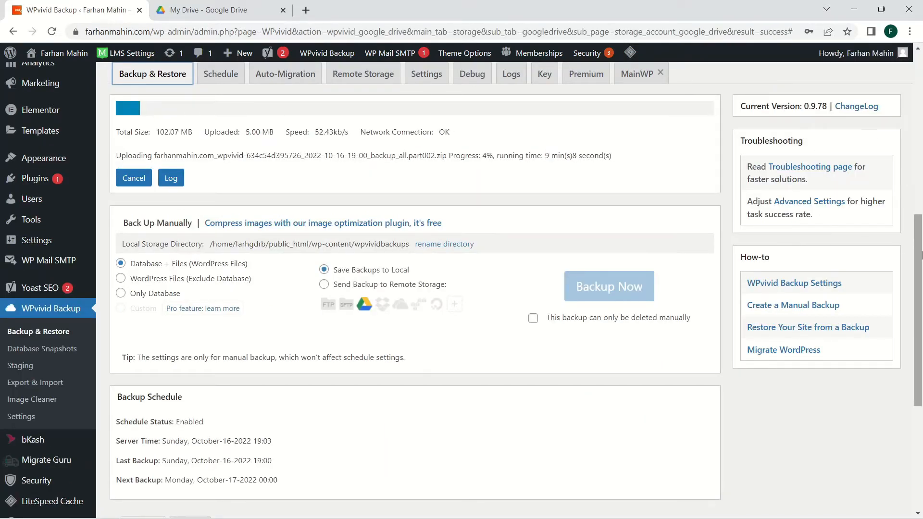
scroll(536, 348, "up", 1)
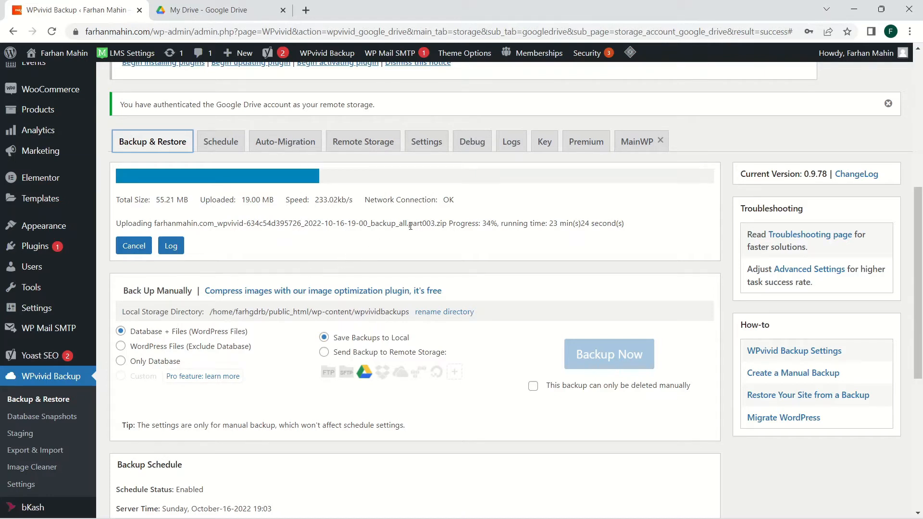
left_click_drag(409, 224, 435, 228)
left_click(436, 238)
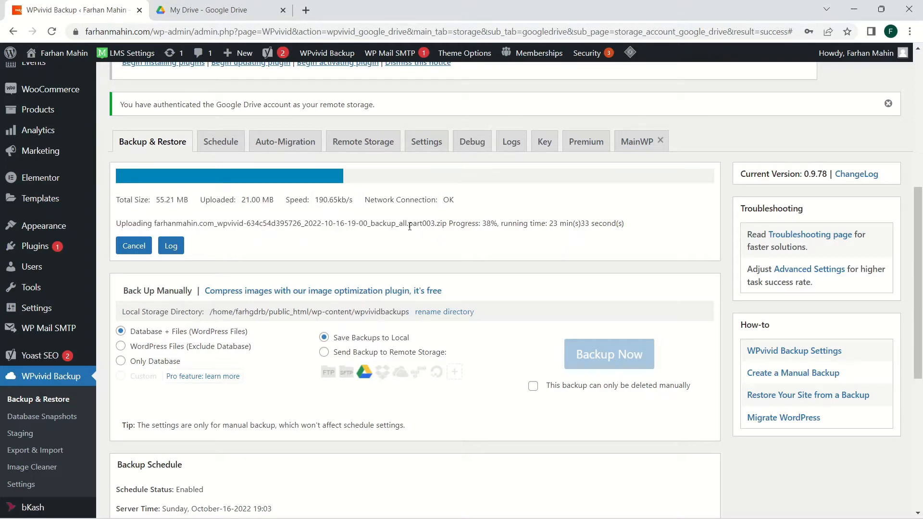
left_click_drag(409, 224, 437, 225)
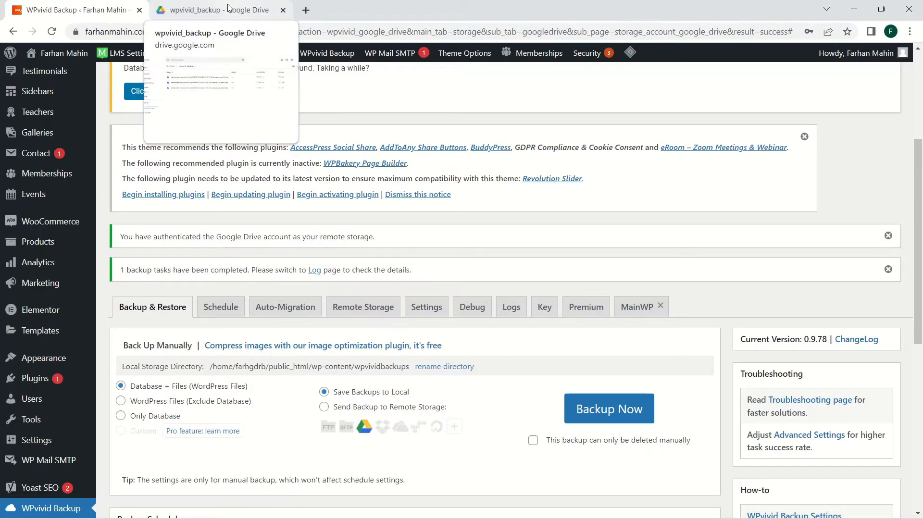
Step: Switch to Google Drive, open the wpvivid_backup folder and examine the uploaded backup zip parts
left_click(237, 19)
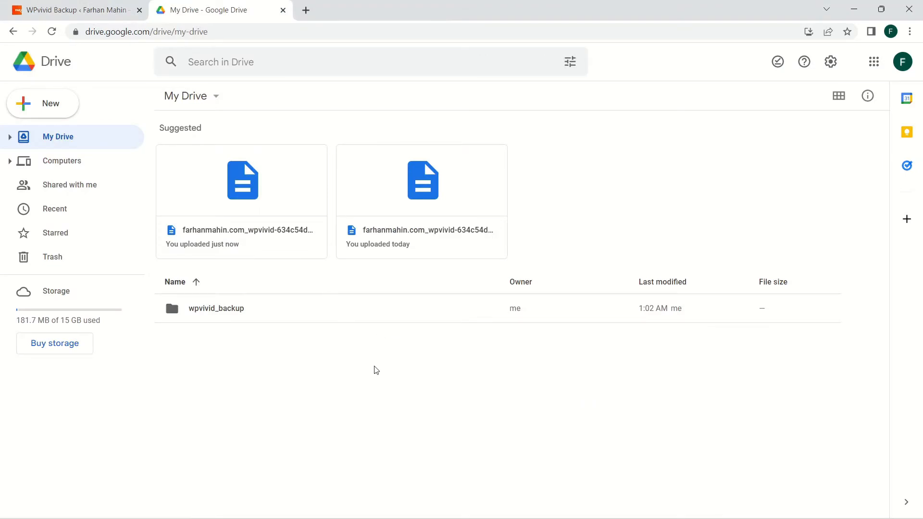
double_click(253, 320)
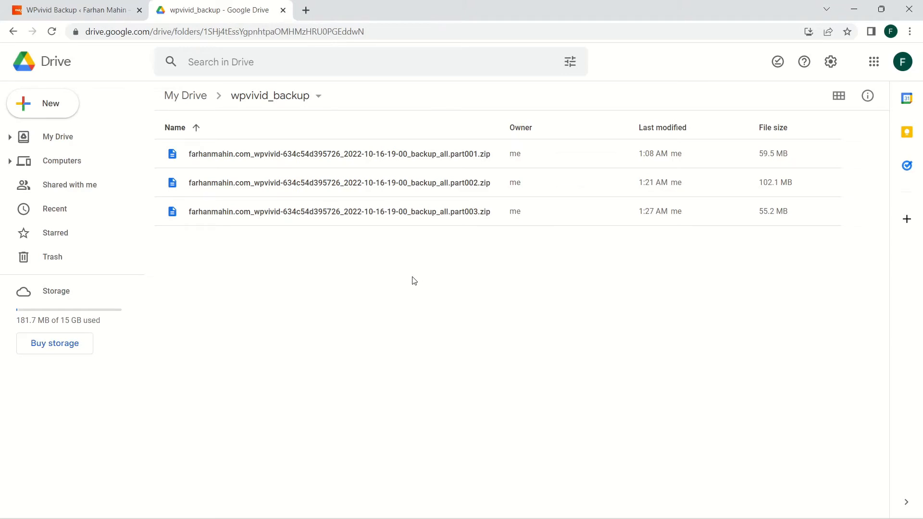
left_click_drag(395, 283, 402, 157)
left_click(385, 270)
left_click(376, 147)
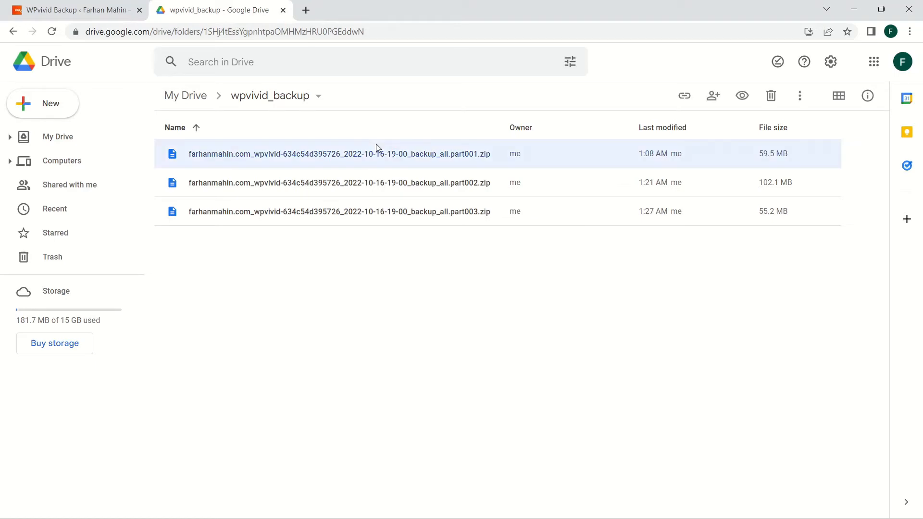
left_click(375, 181)
left_click(373, 230)
left_click(377, 222)
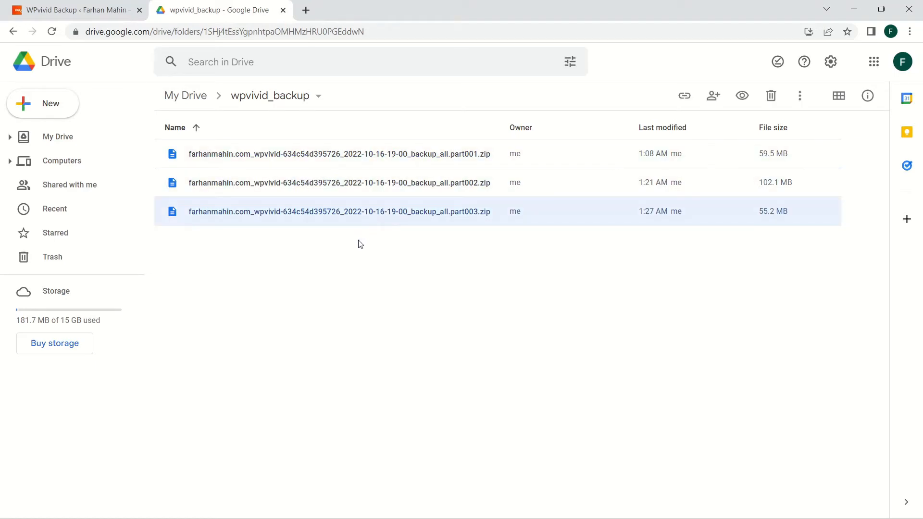
Step: Return to the WPvivid Backup page and open the plugin's advanced settings at the file compression options
left_click(109, 4)
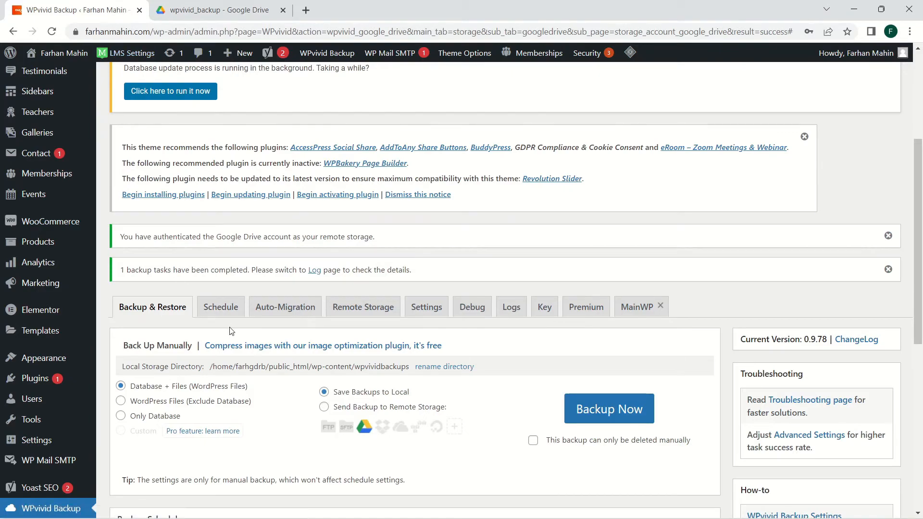
scroll(230, 331, "down", 4)
scroll(231, 331, "up", 4)
left_click(423, 308)
scroll(356, 294, "down", 4)
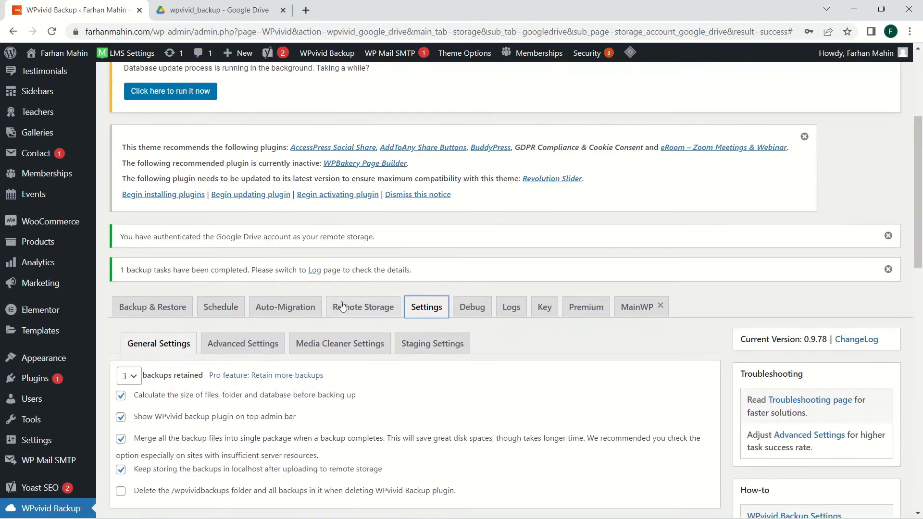
left_click(274, 343)
scroll(288, 312, "down", 5)
scroll(308, 308, "down", 6)
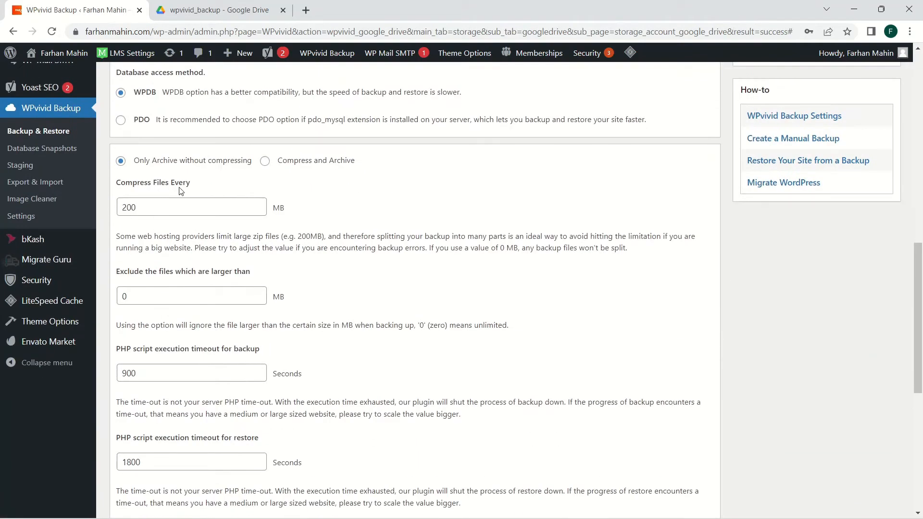
Step: Set Compress Files Every to 0 MB to prevent splitting of the backup files, and save the changes
double_click(164, 207)
type("0")
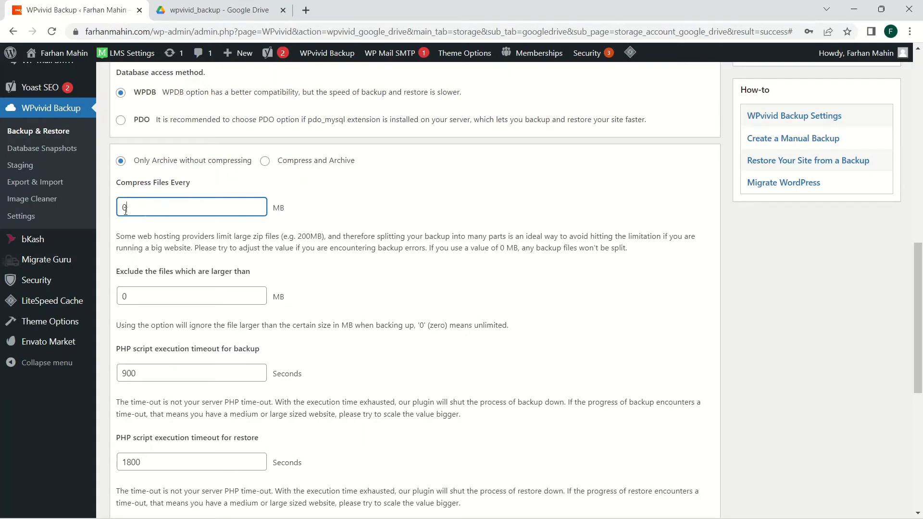
left_click_drag(125, 210, 120, 210)
left_click(287, 199)
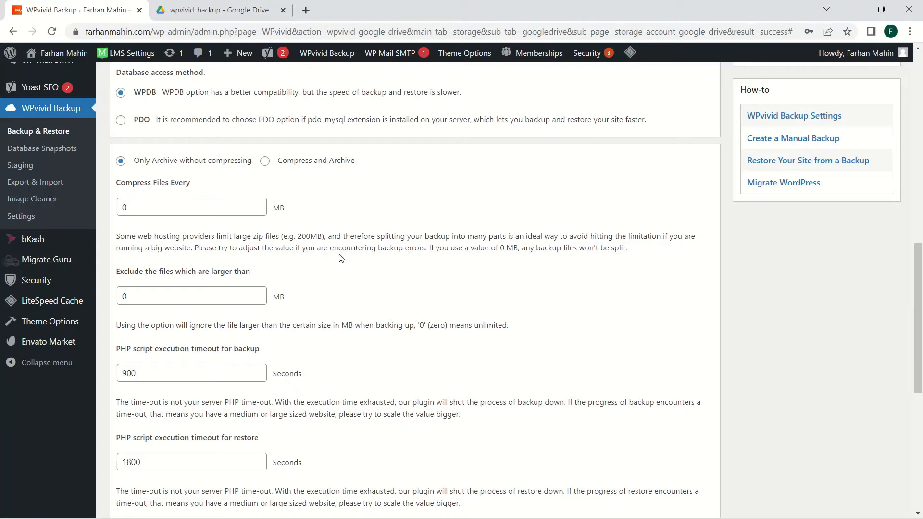
scroll(341, 259, "down", 8)
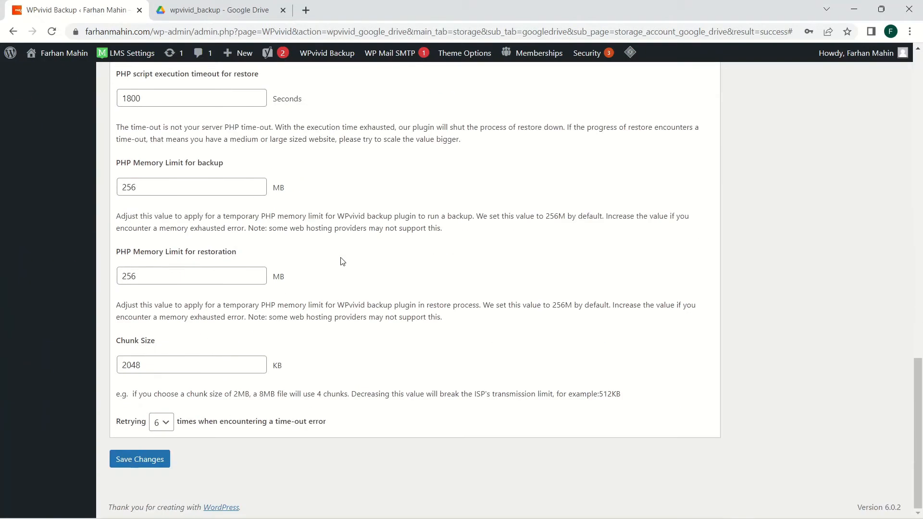
left_click(152, 461)
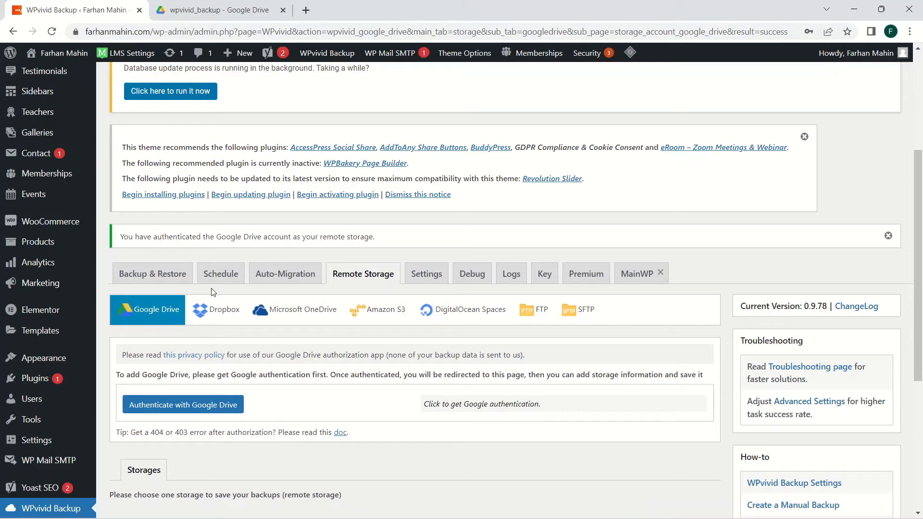
Step: Open WPvivid's Backup & Restore page and examine the local storage directory path for the backups
left_click(166, 286)
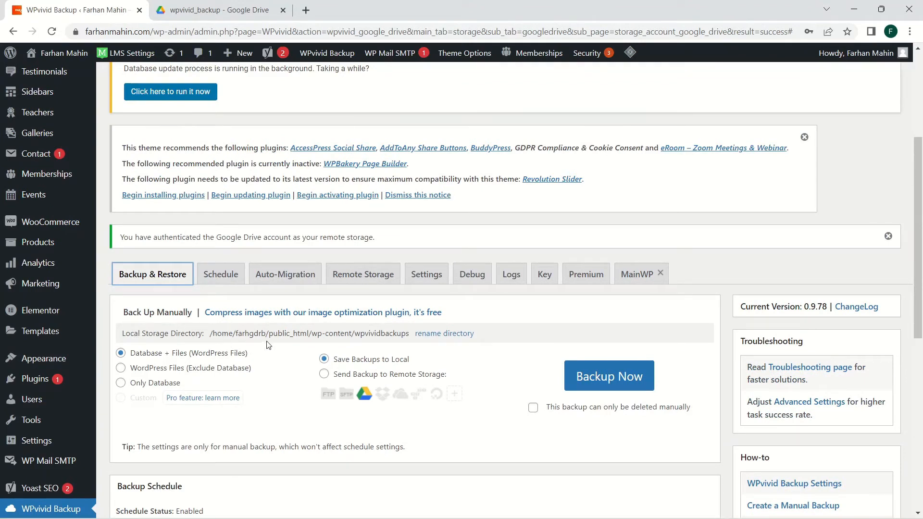
left_click_drag(271, 333, 408, 333)
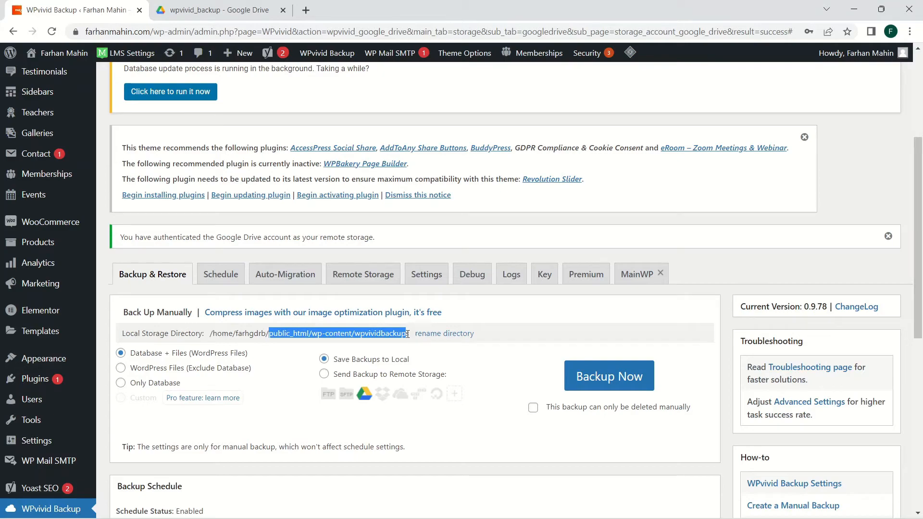
left_click(408, 334)
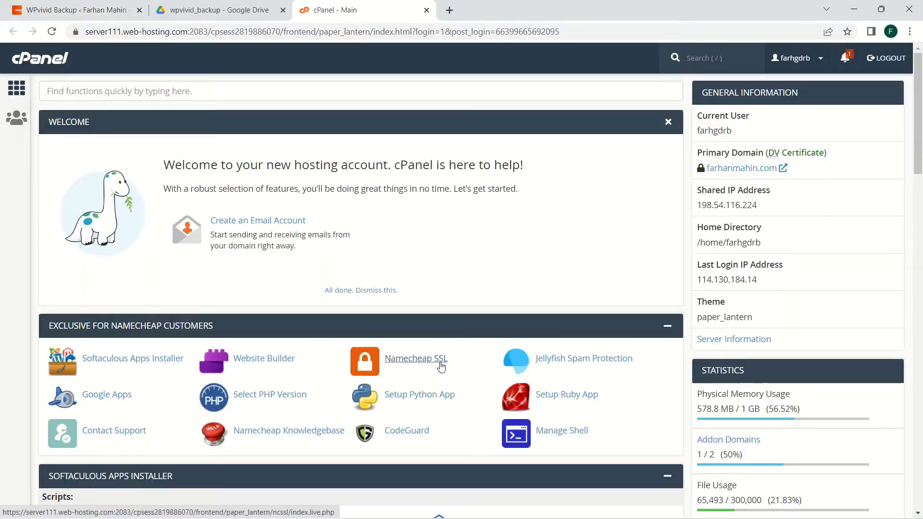
Step: Switch to cPanel, open public_html/wp-content/wpvividbackups in File Manager, and examine the locally stored backup zip parts
scroll(403, 370, "down", 5)
scroll(390, 370, "up", 5)
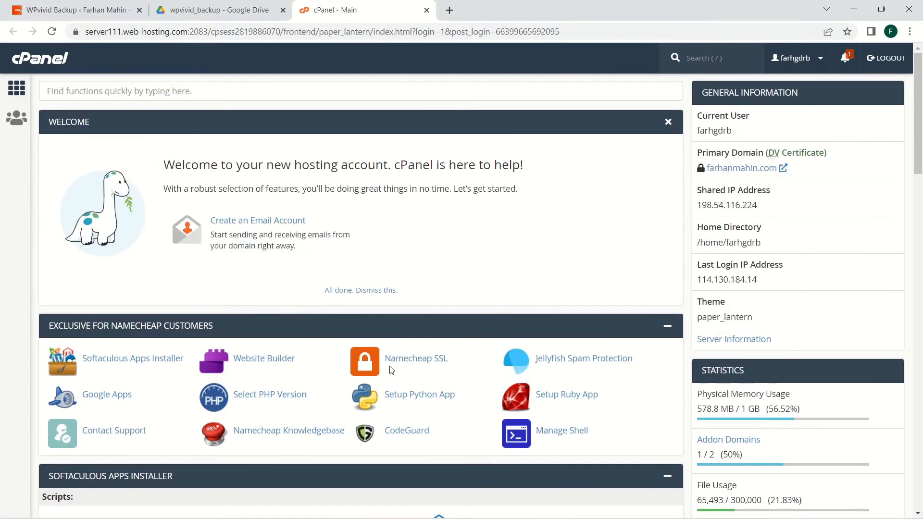
scroll(370, 373, "down", 8)
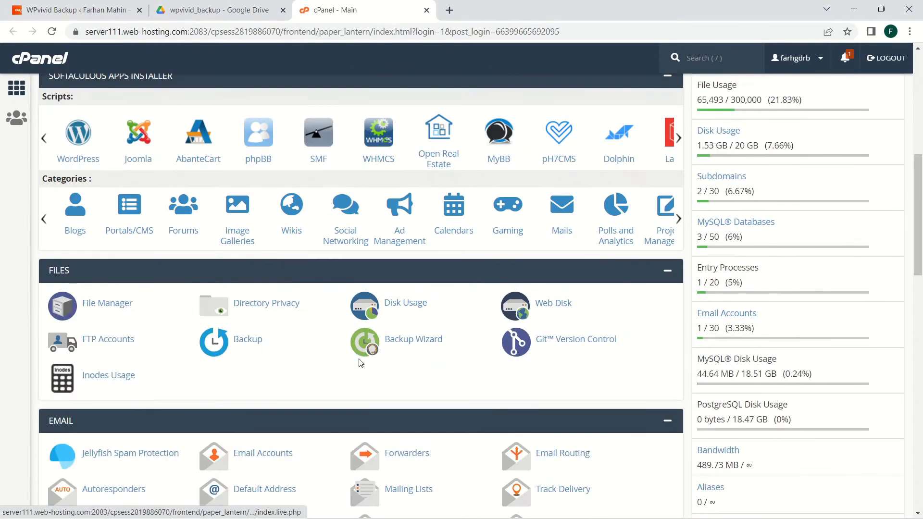
left_click(107, 303)
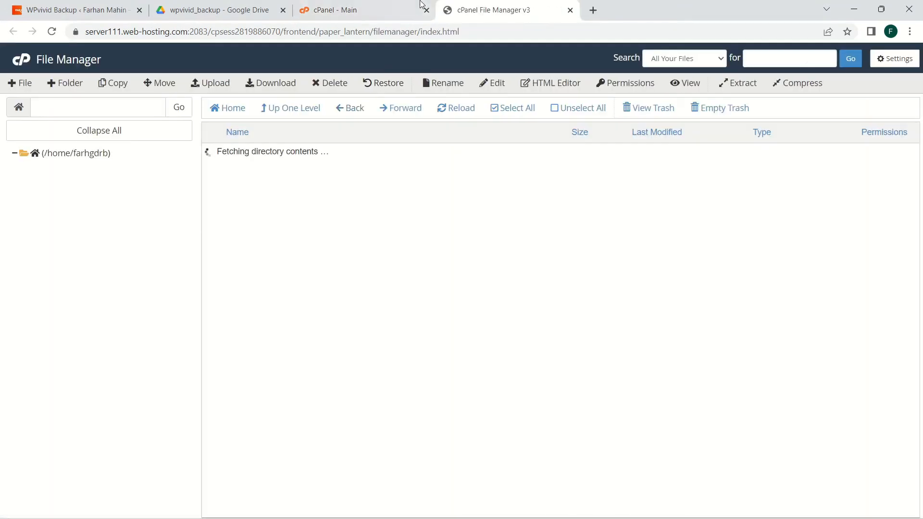
scroll(326, 317, "down", 4)
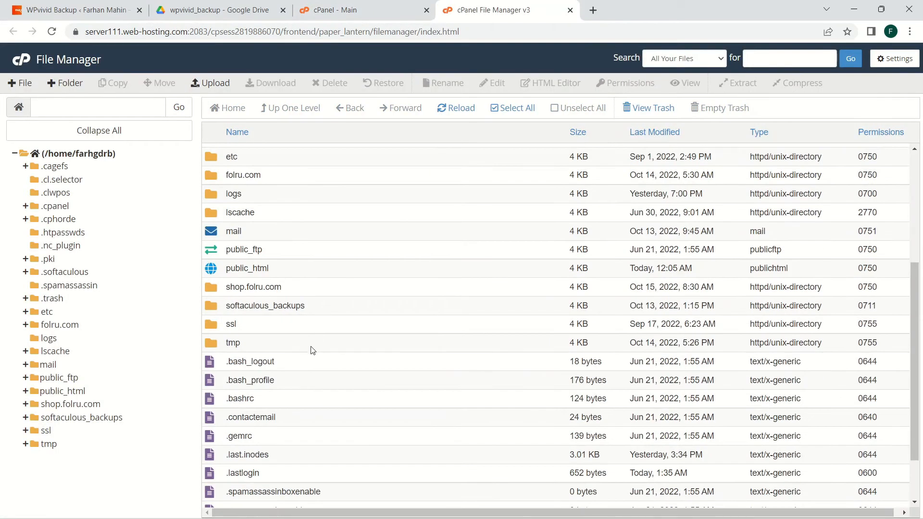
double_click(294, 270)
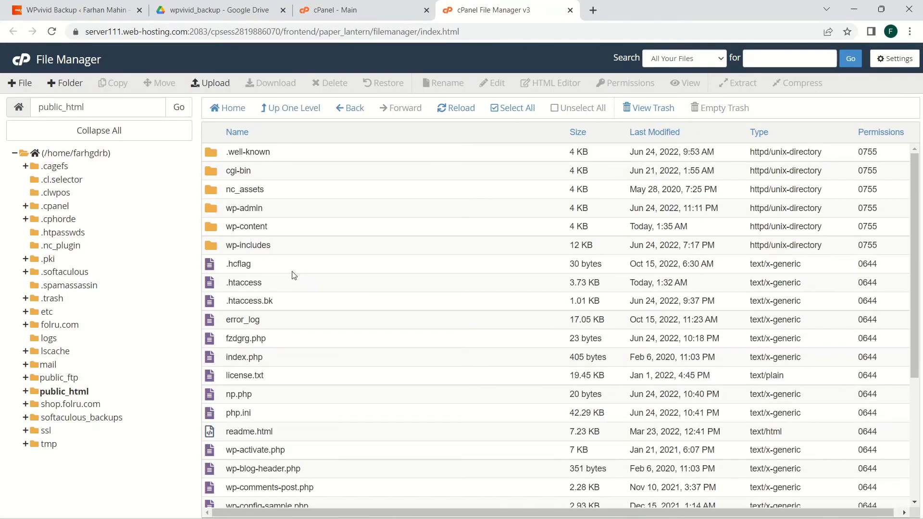
double_click(283, 227)
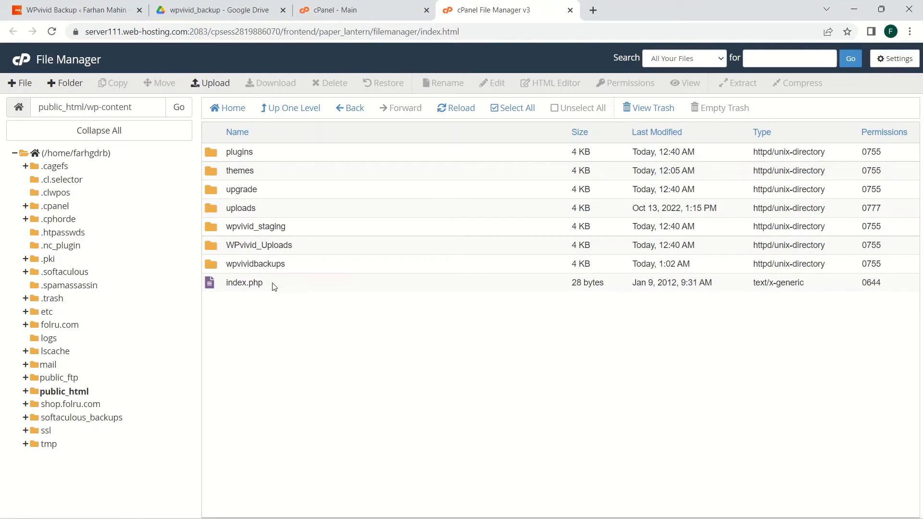
left_click(301, 263)
double_click(301, 262)
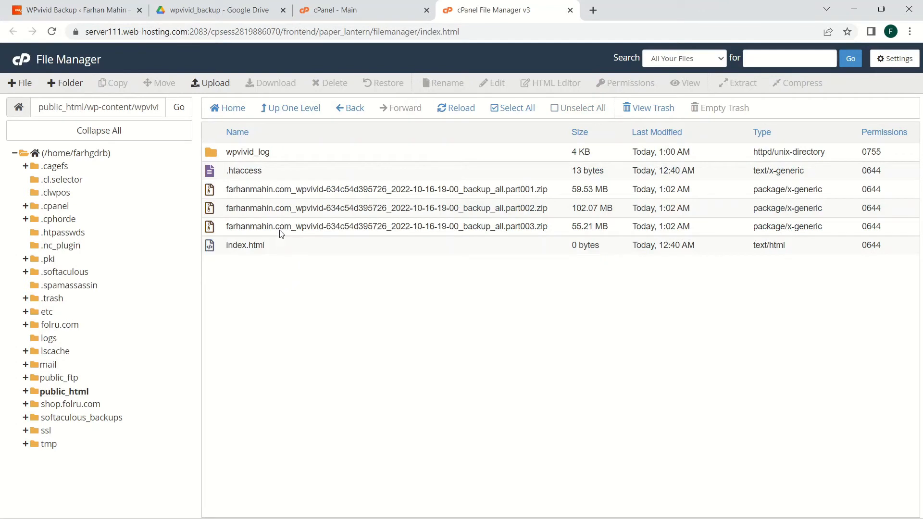
left_click(287, 197)
left_click(290, 208)
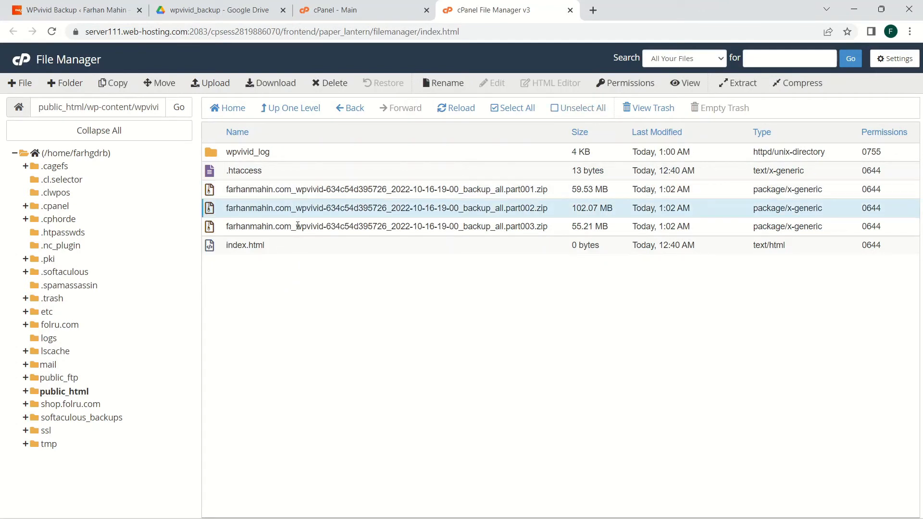
left_click(291, 227)
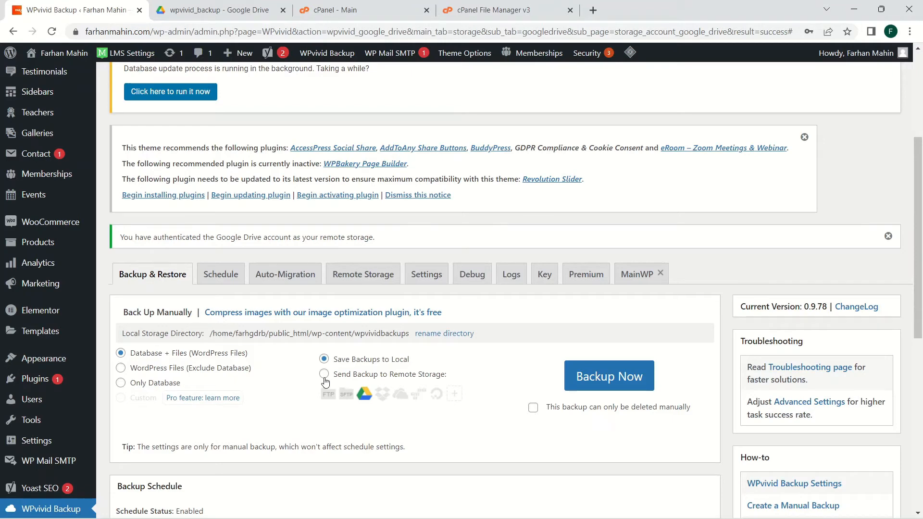
Step: Back in WPvivid, set the manual backup to go to remote storage, start it and follow the zip's upload
left_click(324, 374)
left_click(607, 378)
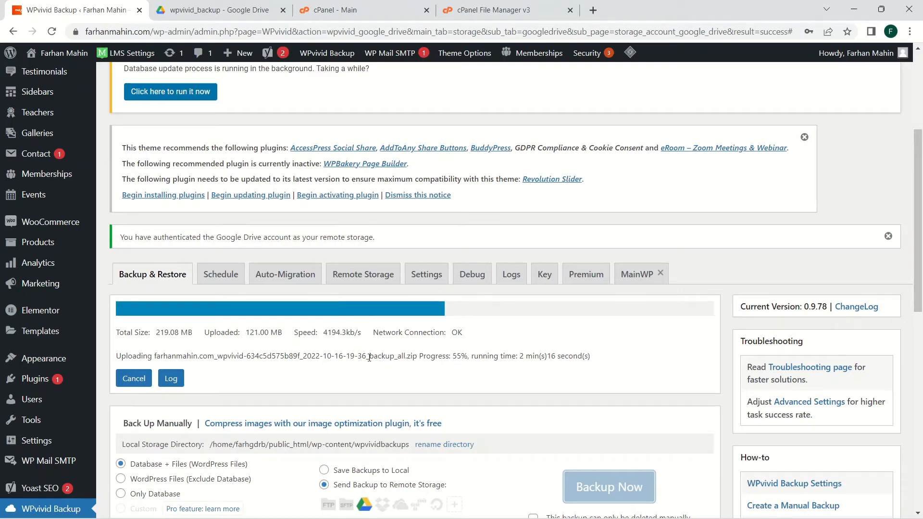
left_click_drag(369, 357, 405, 357)
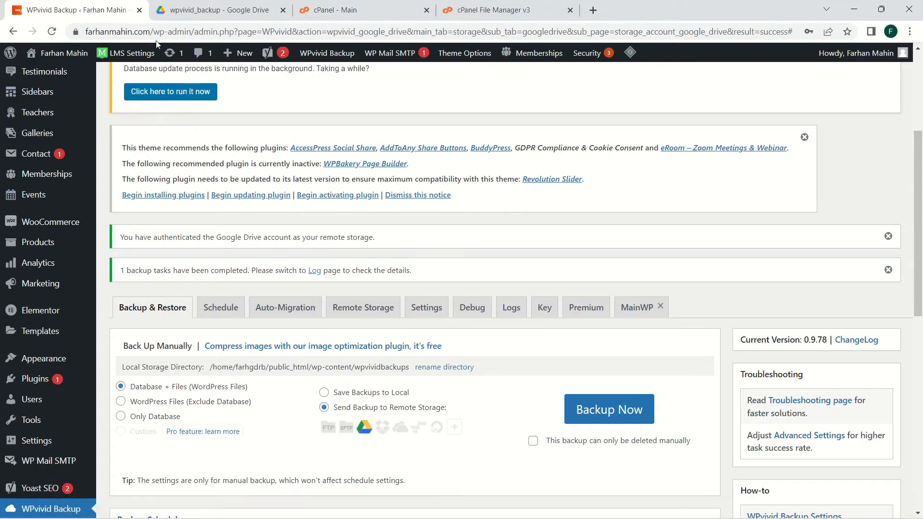
Step: Switch to Google Drive and compare the new single backup zip in wpvivid_backup with the three parts of the earlier backup
left_click(191, 4)
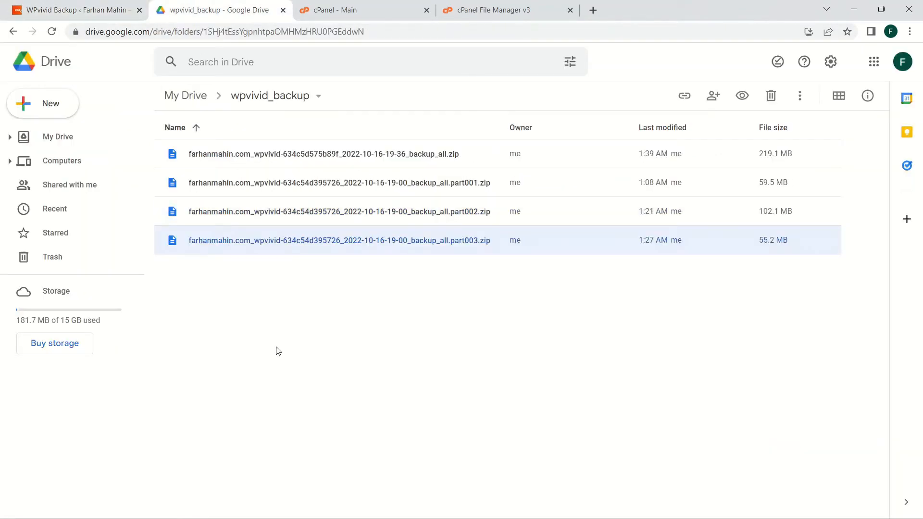
left_click(391, 296)
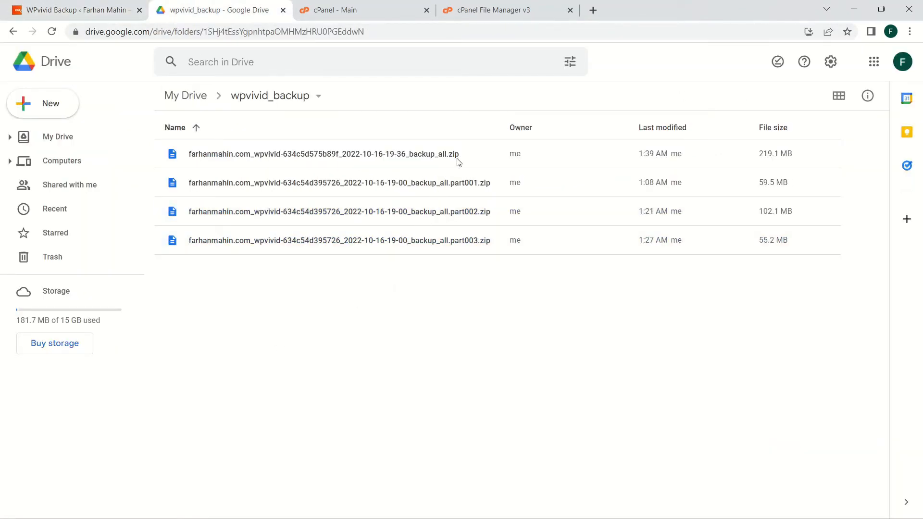
left_click(489, 156)
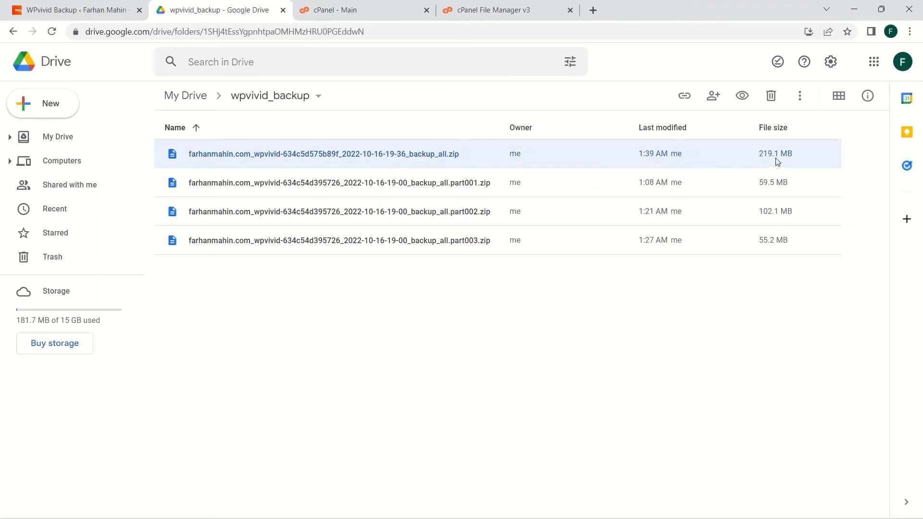
mouse_move(783, 157)
left_click(442, 374)
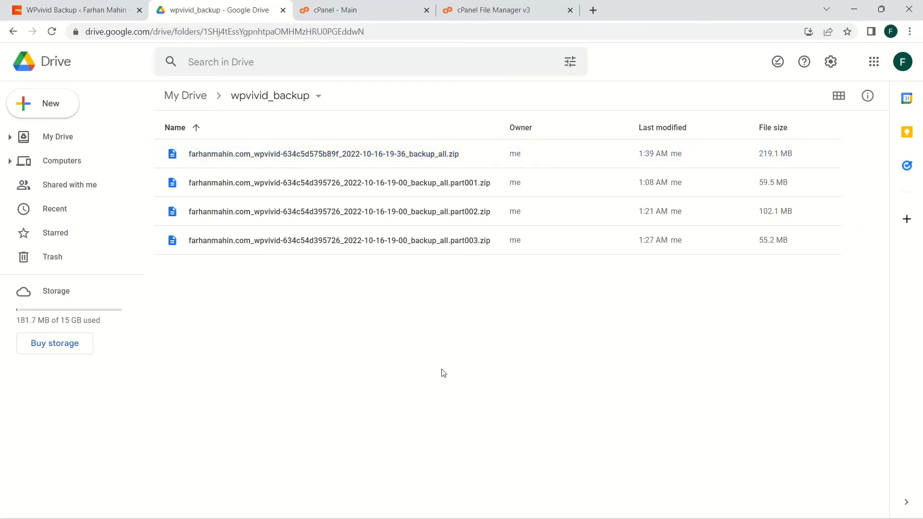
left_click(434, 166)
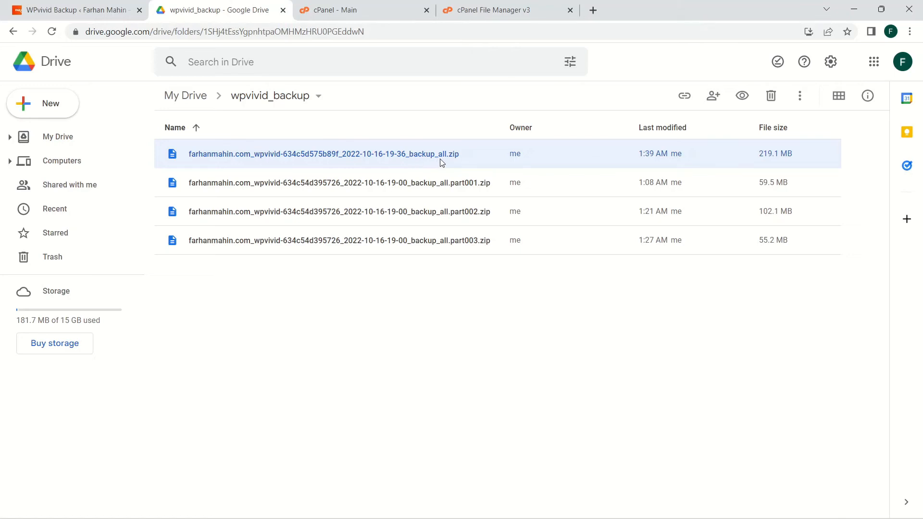
left_click_drag(435, 291, 439, 183)
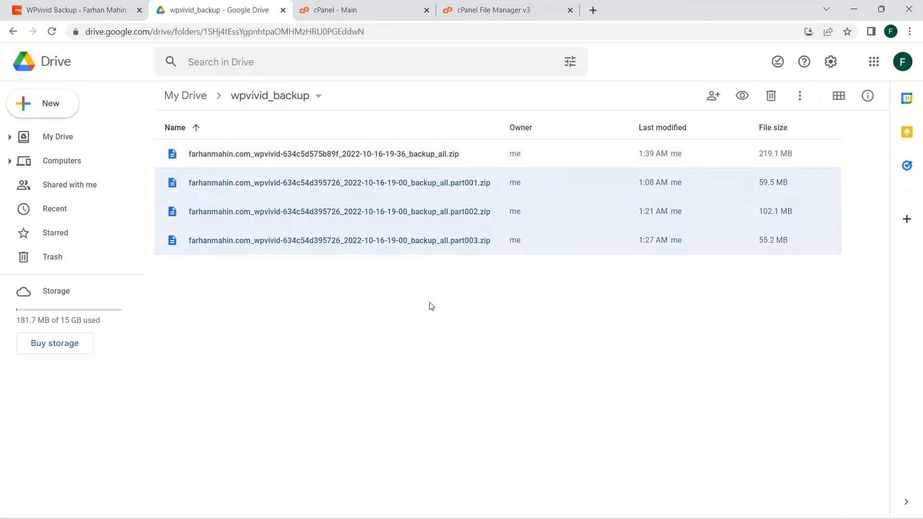
Step: Switch to cPanel File Manager, open public_html/wp-content/wpvividbackups, and compare the single backup zip with the three split parts
left_click(432, 306)
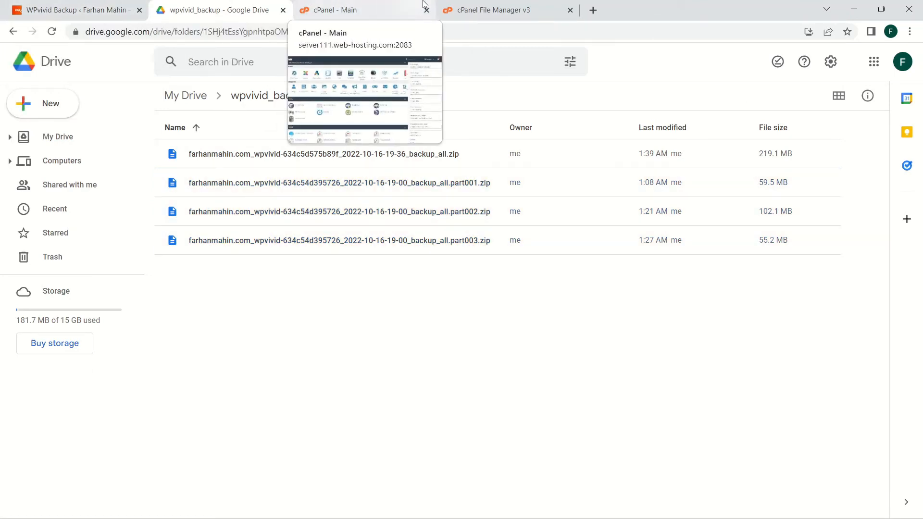
left_click(449, 13)
left_click(55, 35)
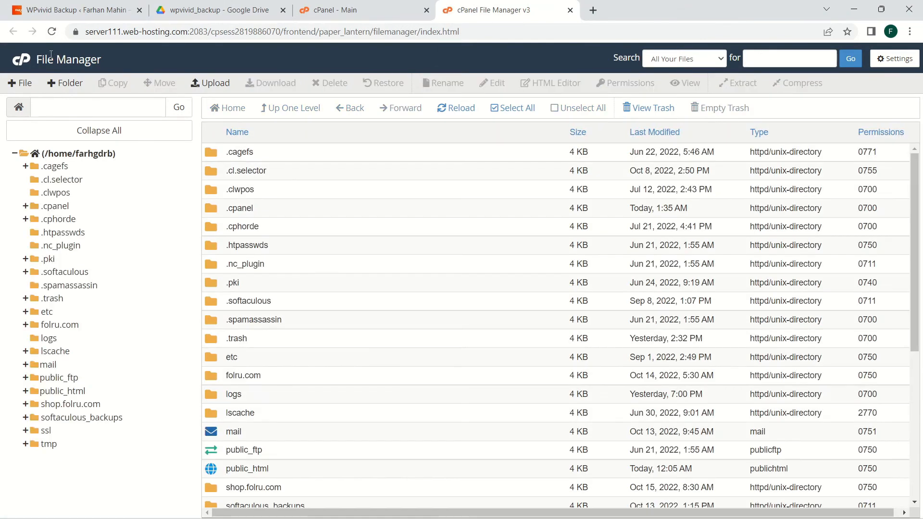
scroll(231, 258, "down", 4)
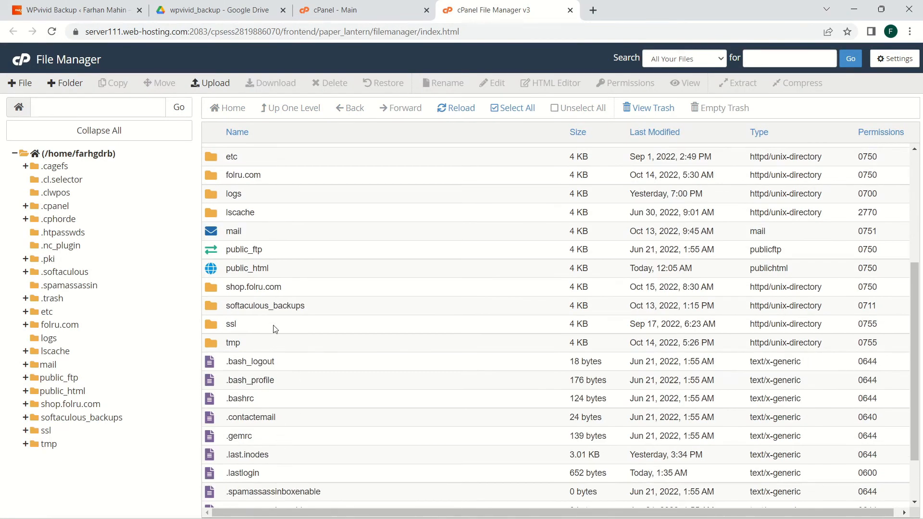
double_click(280, 267)
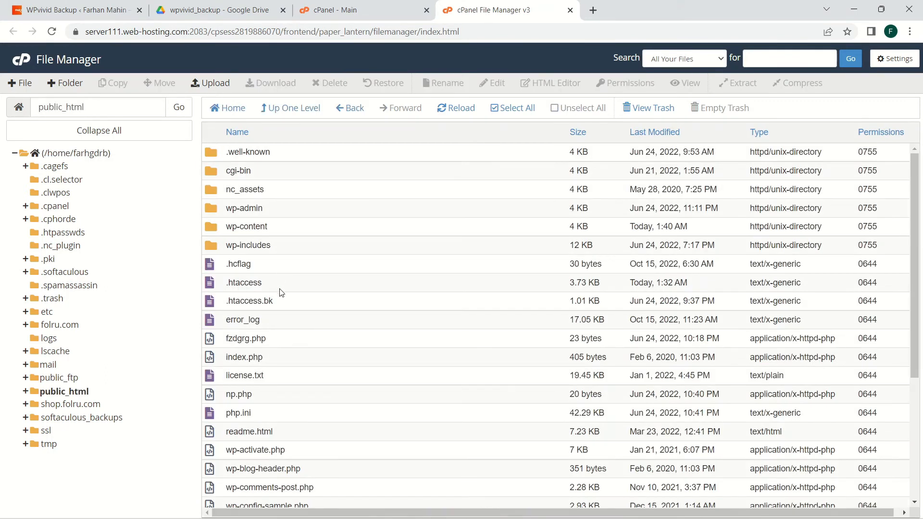
double_click(295, 232)
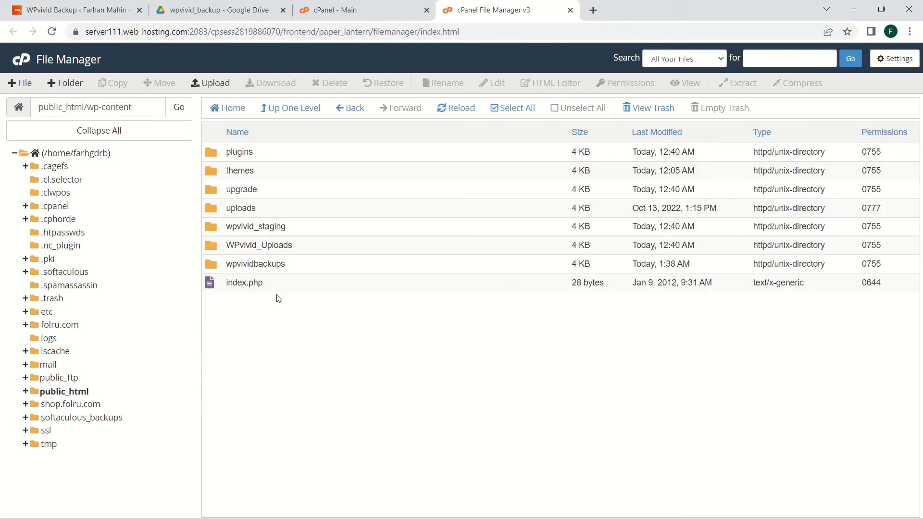
double_click(292, 269)
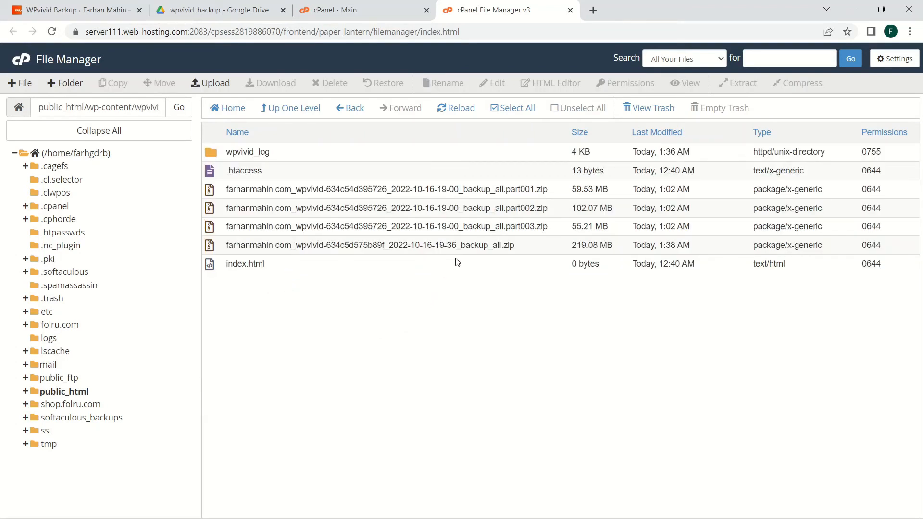
left_click(497, 252)
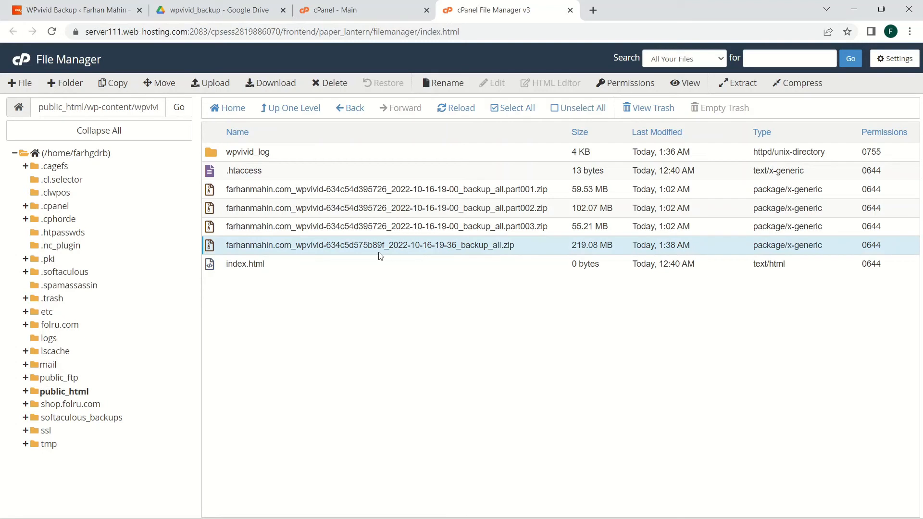
left_click(522, 188)
left_click(522, 206)
left_click(522, 221)
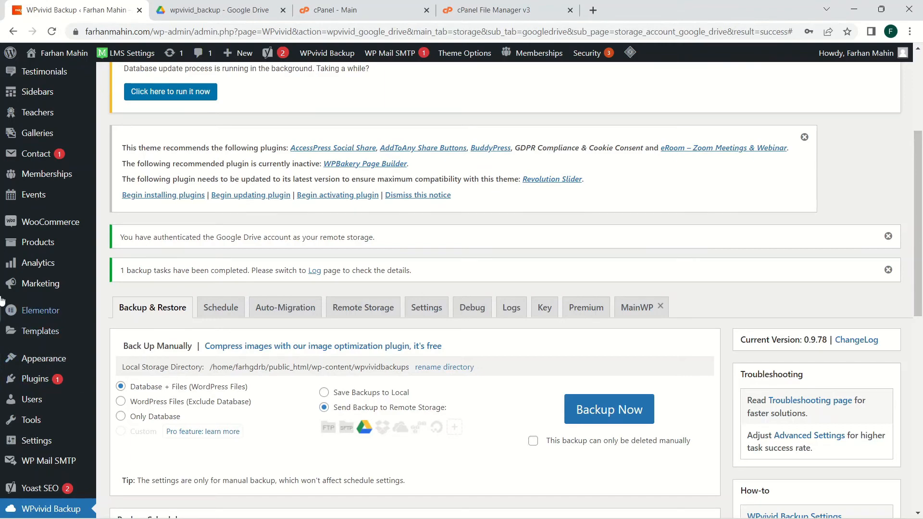
Step: Return to the WordPress dashboard, open the list of all posts, and review the existing posts
scroll(2, 301, "up", 5)
mouse_move(36, 176)
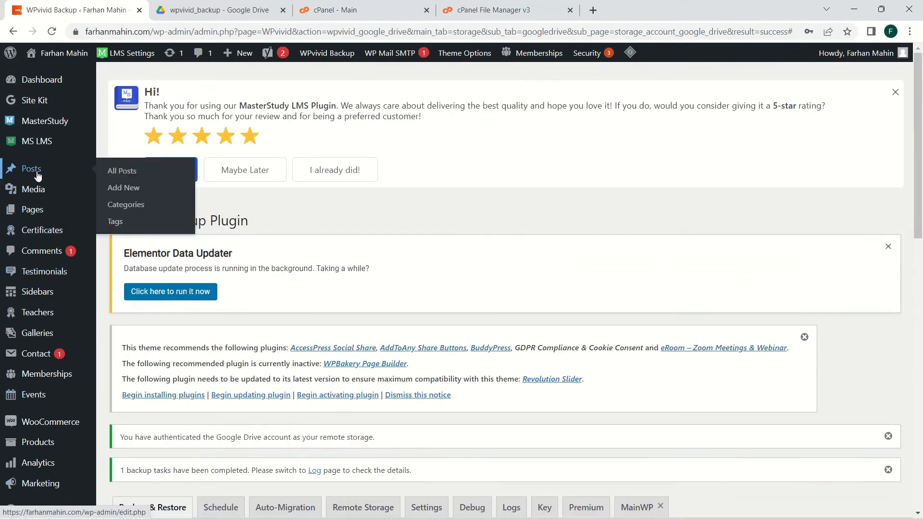
left_click(123, 172)
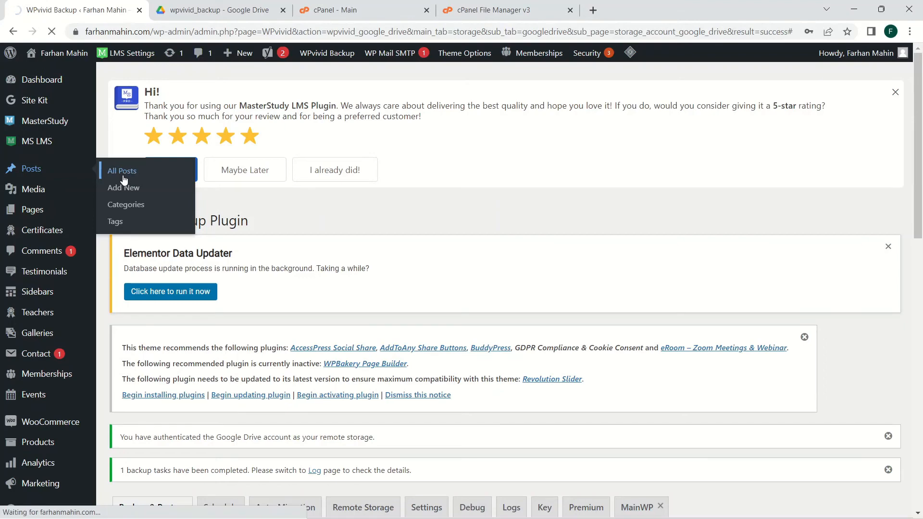
scroll(249, 375, "down", 4)
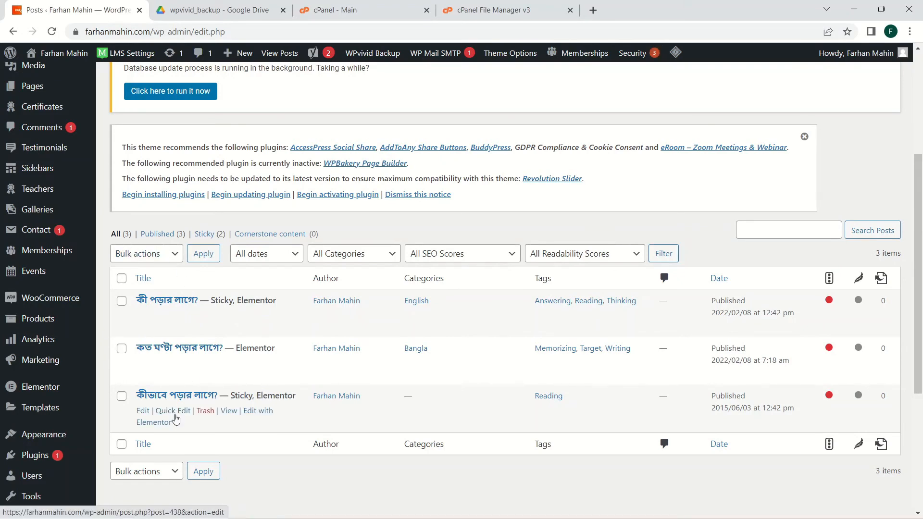
scroll(176, 429, "up", 4)
Step: Add a new post titled "New Post" and save it as a draft
left_click(178, 222)
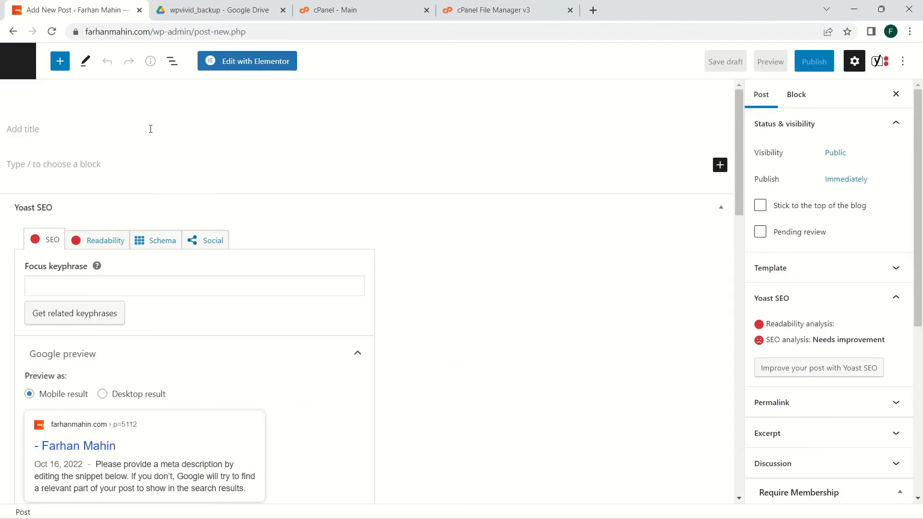
type("New")
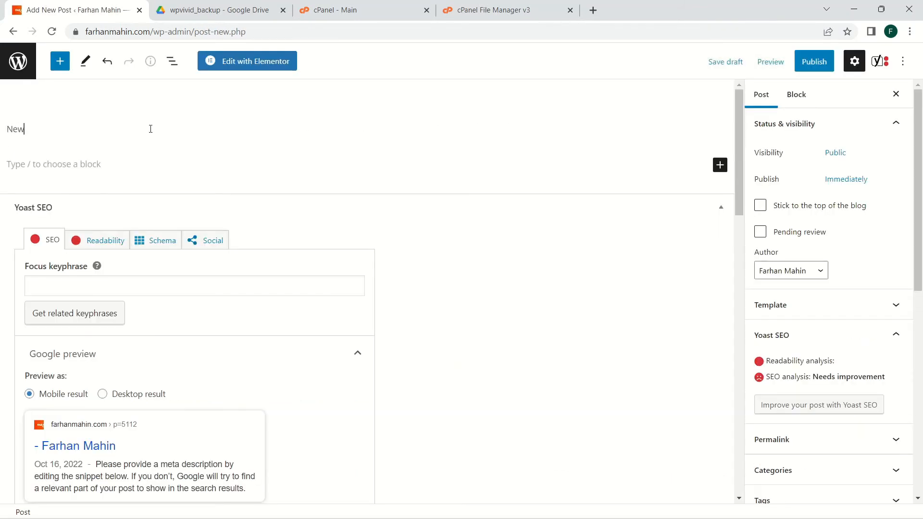
type(" Post")
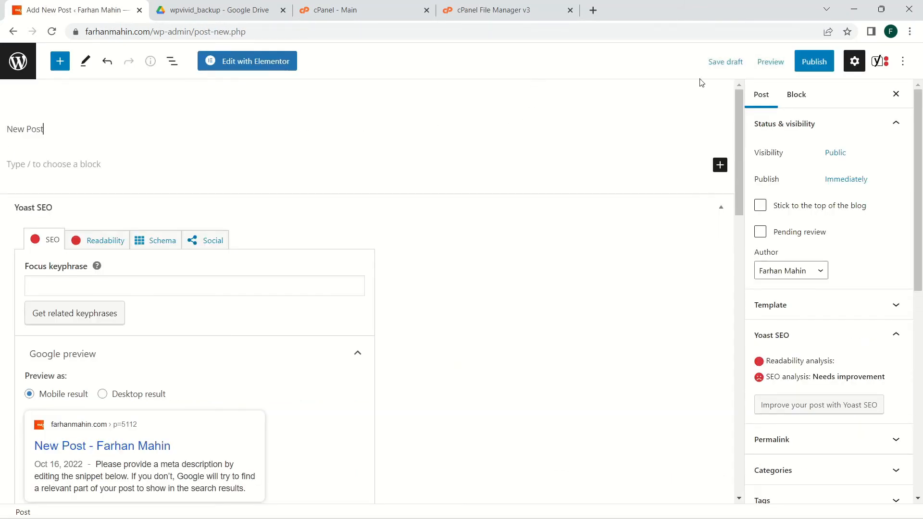
left_click(725, 61)
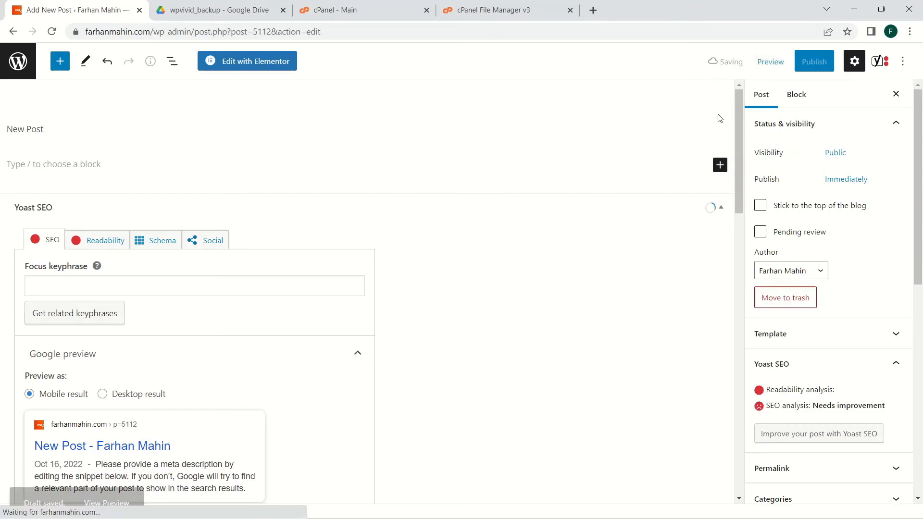
Step: Go back to the list of all posts, reload it, and check it for the "New Post" draft
left_click(13, 31)
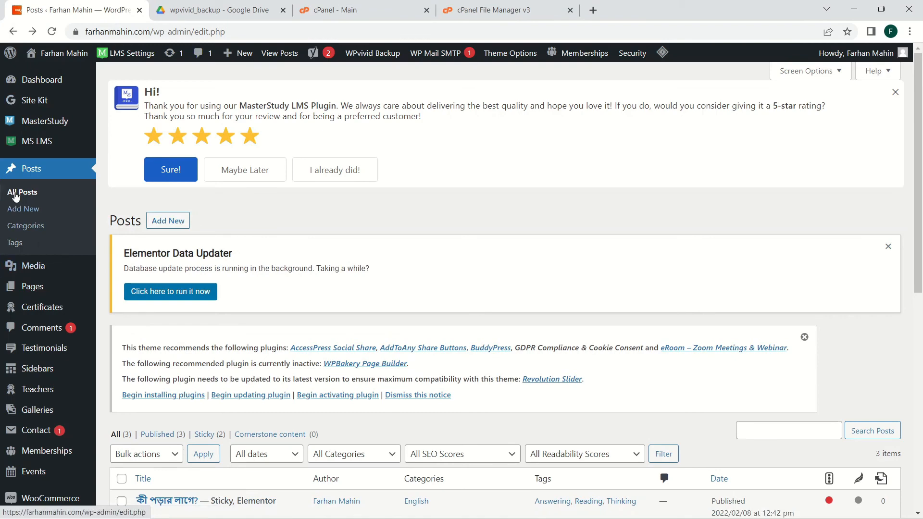
left_click(16, 193)
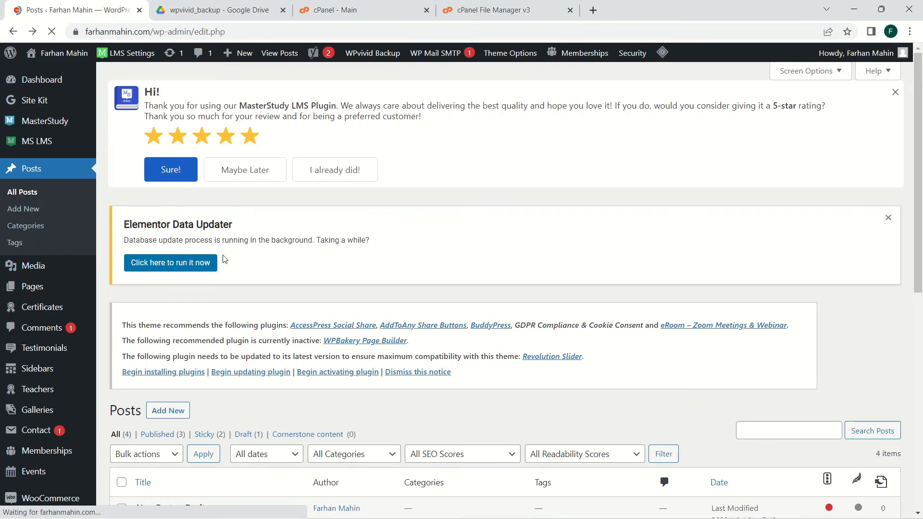
scroll(228, 261, "down", 8)
scroll(227, 261, "up", 5)
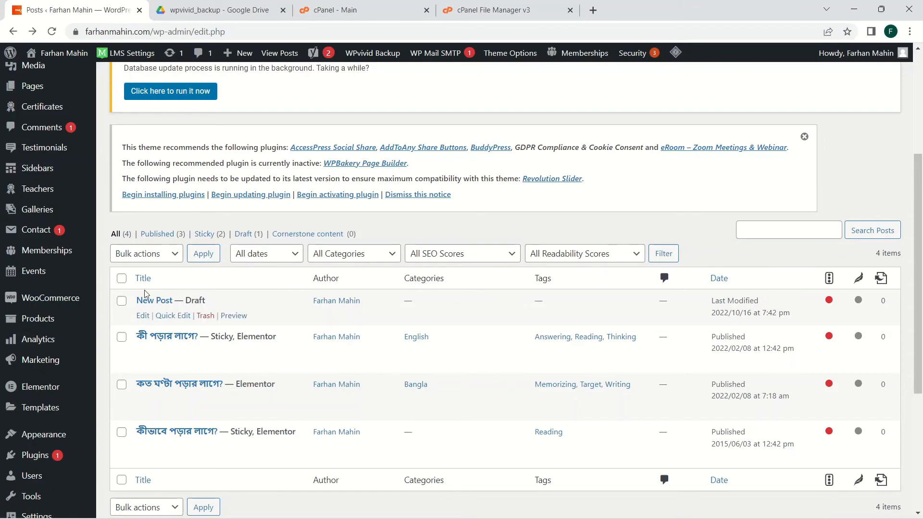
Step: Open WPvivid's Backup & Restore page, restore the site from the Oct-16-2022 19:00 manual backup, and acknowledge its completion
mouse_move(2, 316)
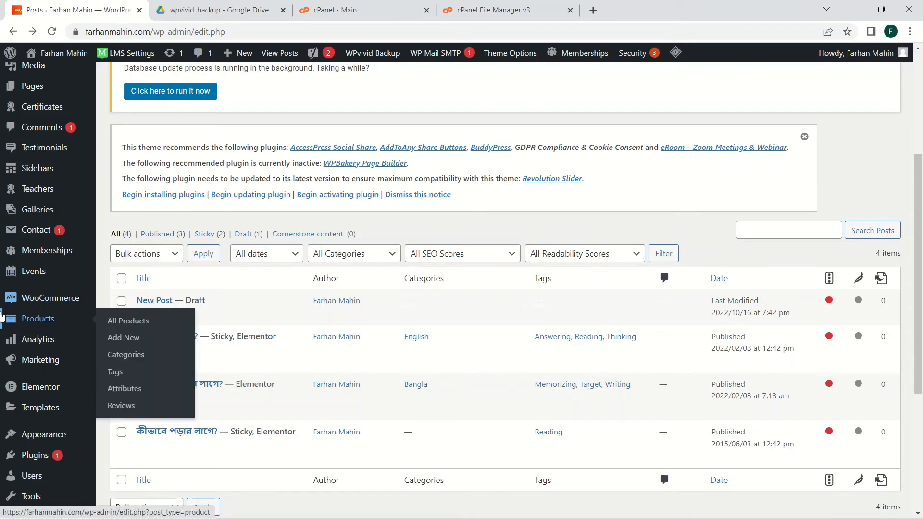
scroll(29, 356, "down", 4)
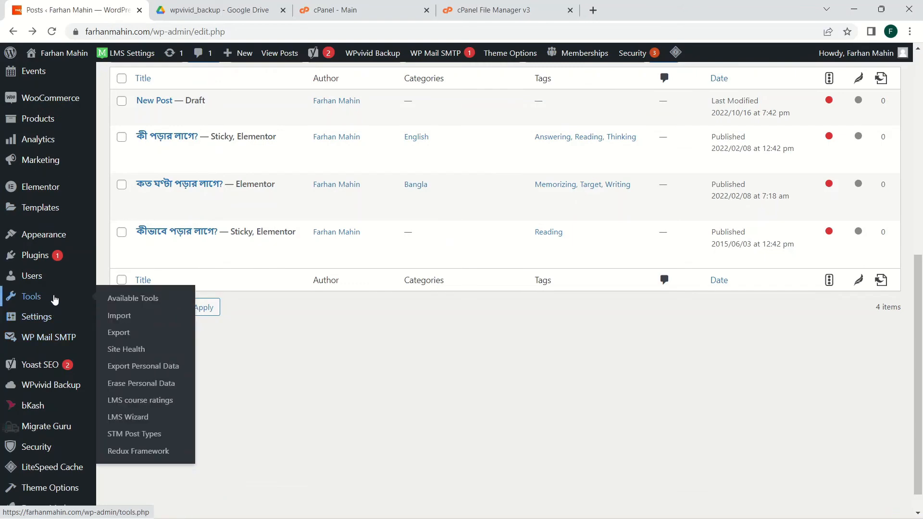
mouse_move(47, 395)
left_click(111, 391)
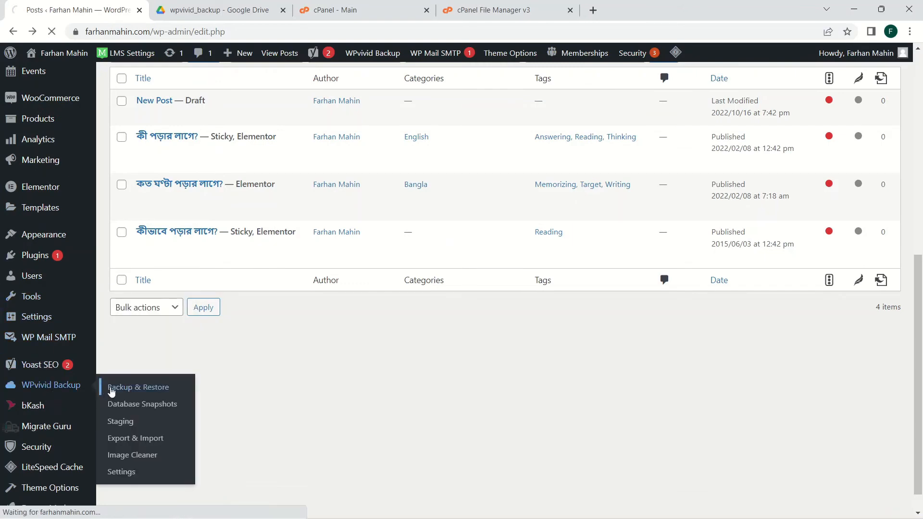
scroll(176, 398, "down", 8)
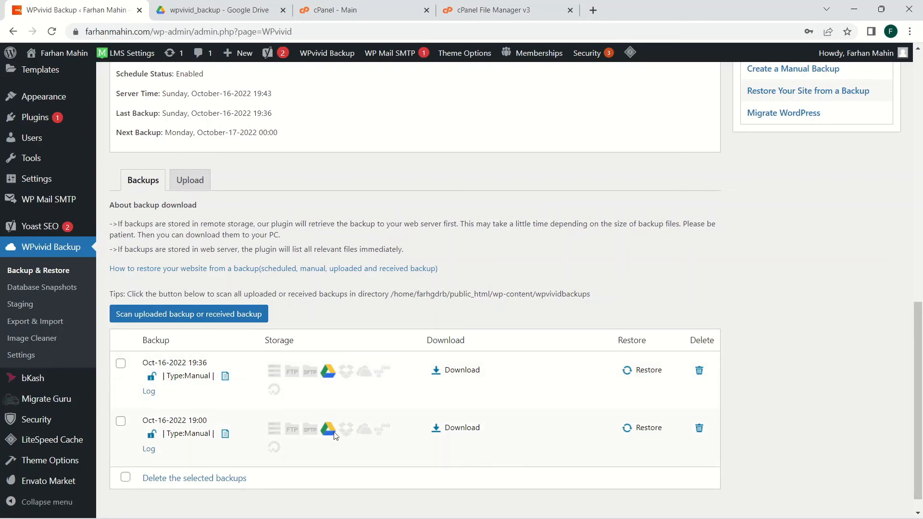
left_click(632, 438)
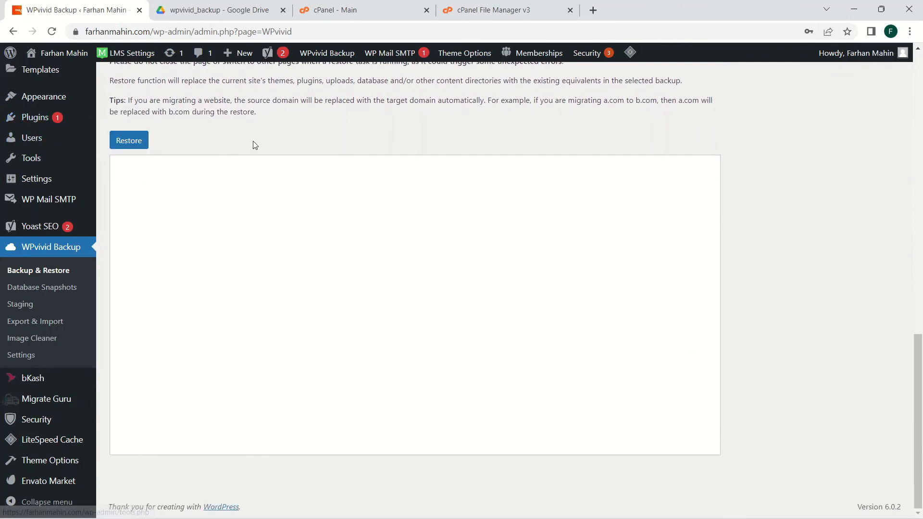
left_click(136, 148)
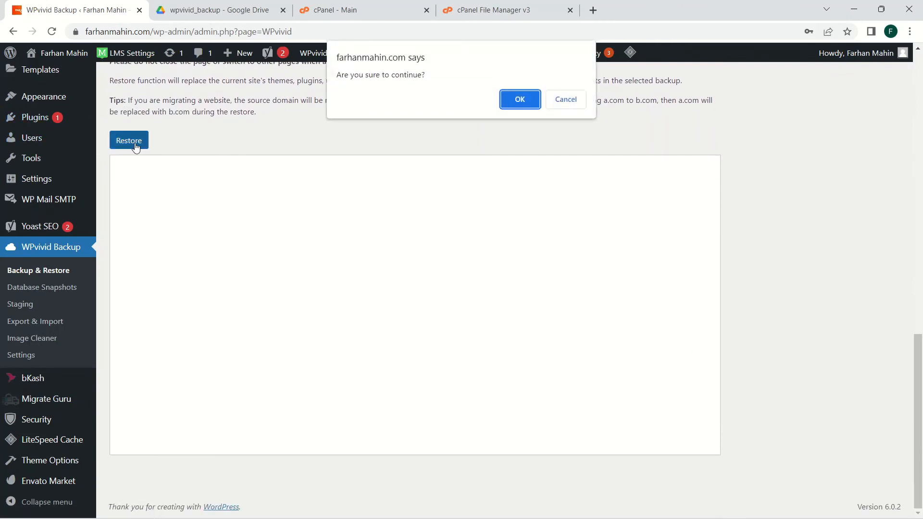
left_click(507, 106)
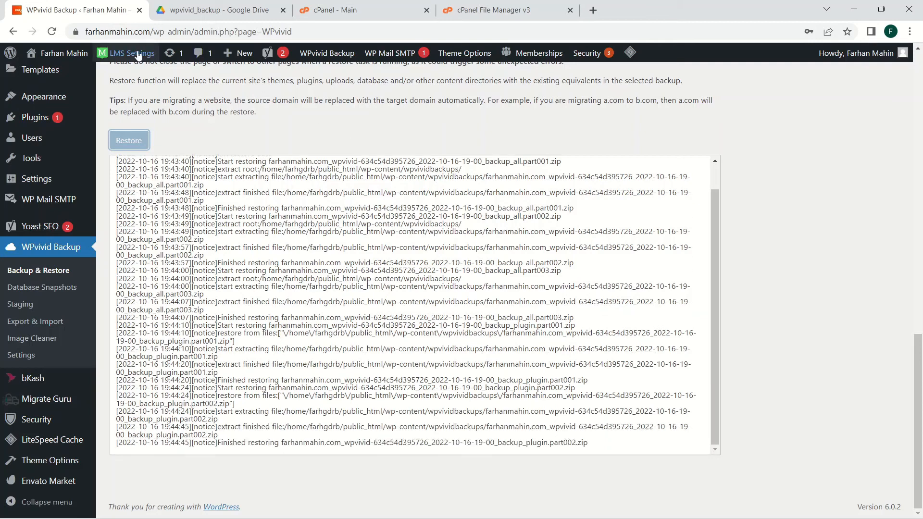
mouse_move(57, 52)
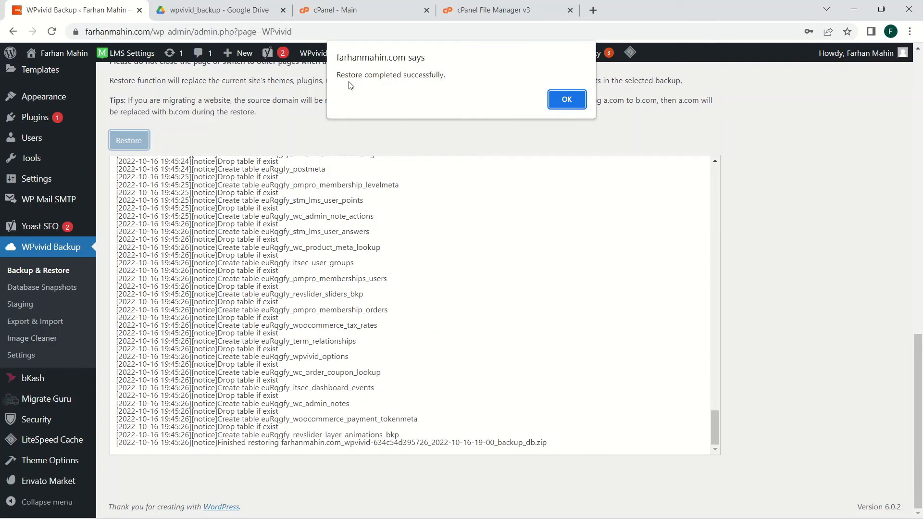
left_click(562, 107)
Step: Open the list of all posts and check whether the "New Post" draft is still there after the restore
scroll(511, 230, "up", 4)
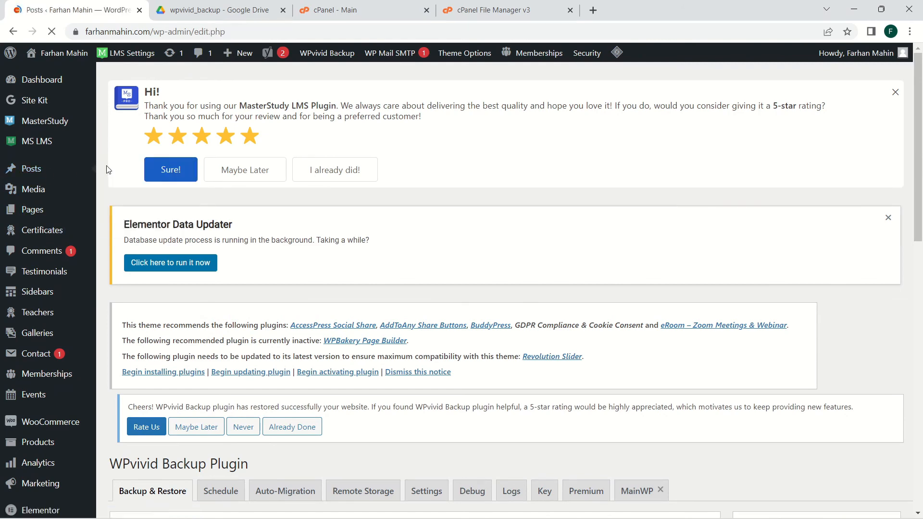
scroll(106, 169, "down", 4)
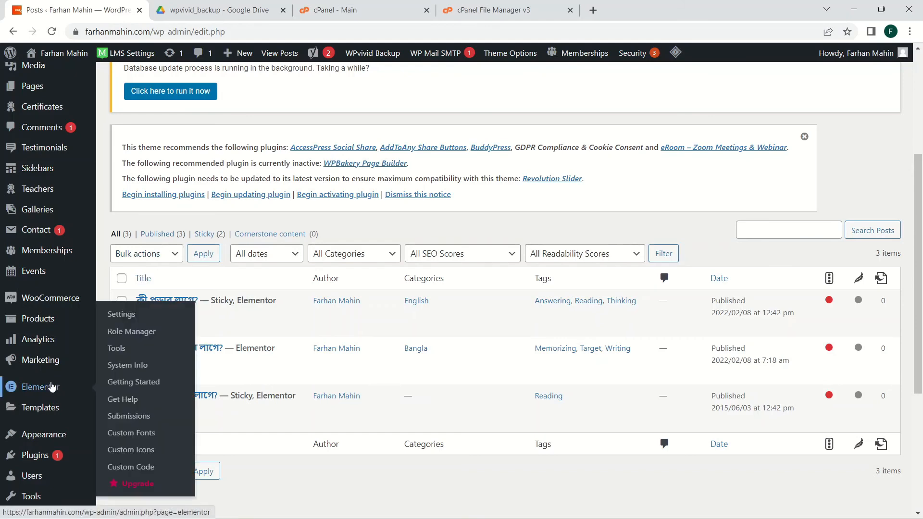
scroll(29, 375, "up", 4)
mouse_move(45, 356)
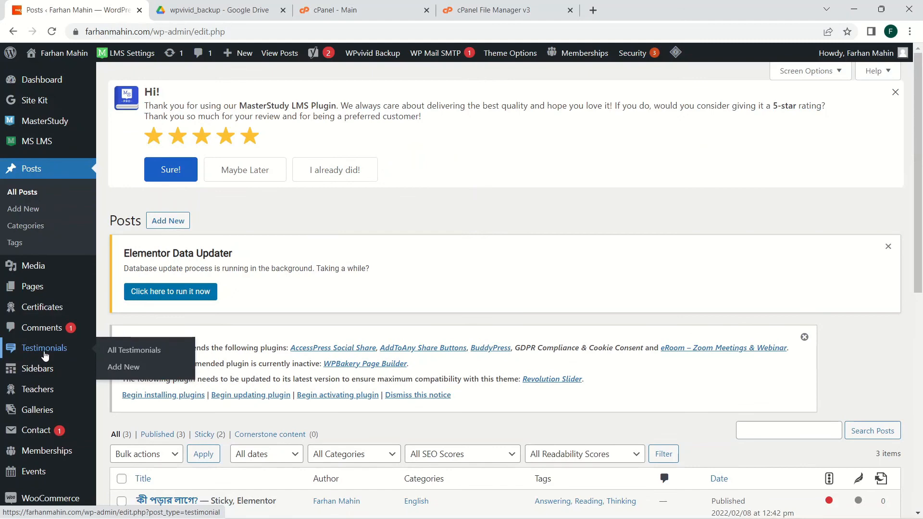
Step: Reopen WPvivid's Backup & Restore page and examine the list of stored backups
scroll(48, 414, "down", 4)
mouse_move(51, 420)
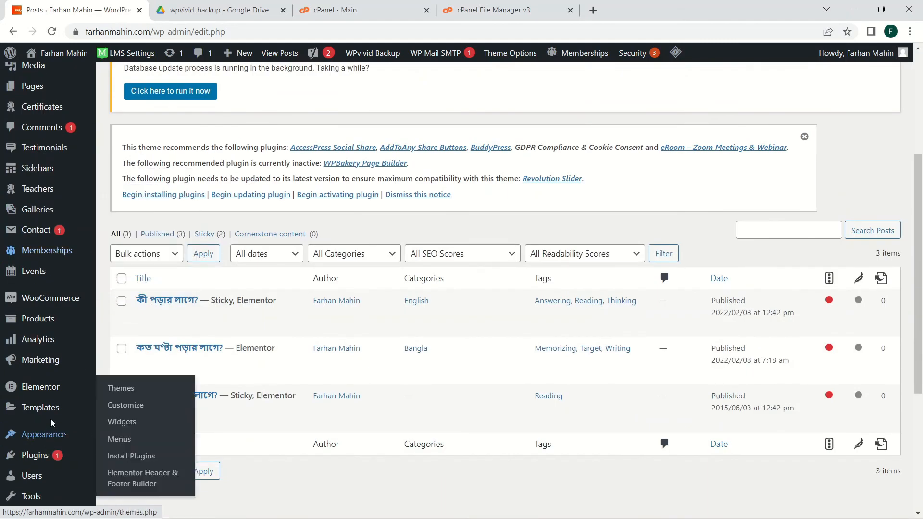
scroll(55, 373, "down", 4)
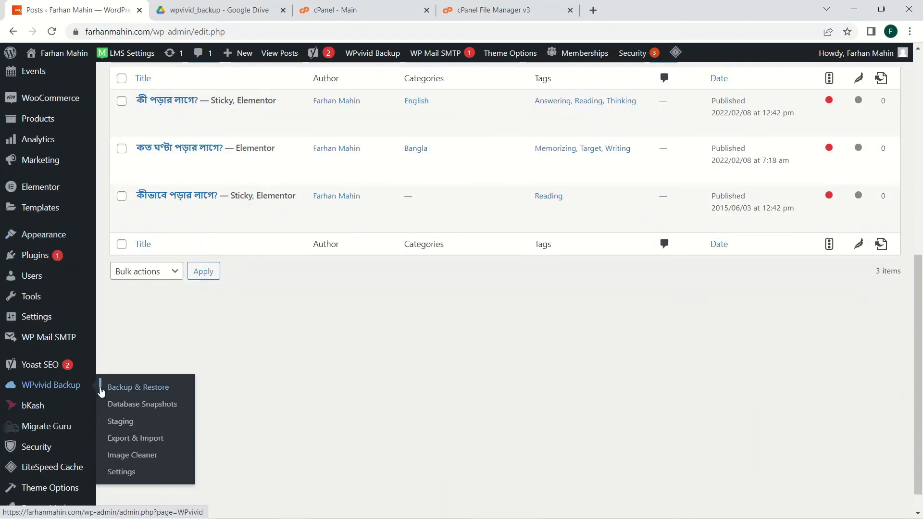
left_click(101, 391)
scroll(117, 404, "down", 2)
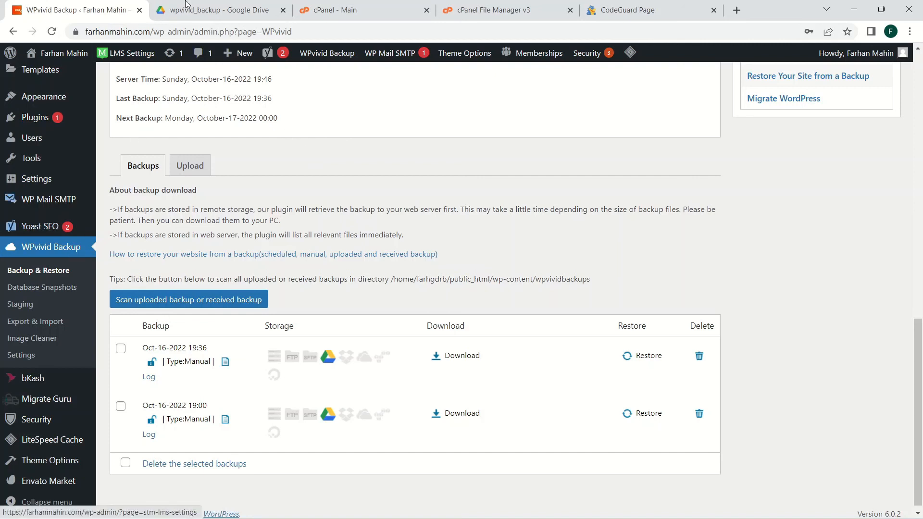
Step: Switch to Google Drive and view the available file actions, including Download, for the single unsplit backup zip
left_click(202, 10)
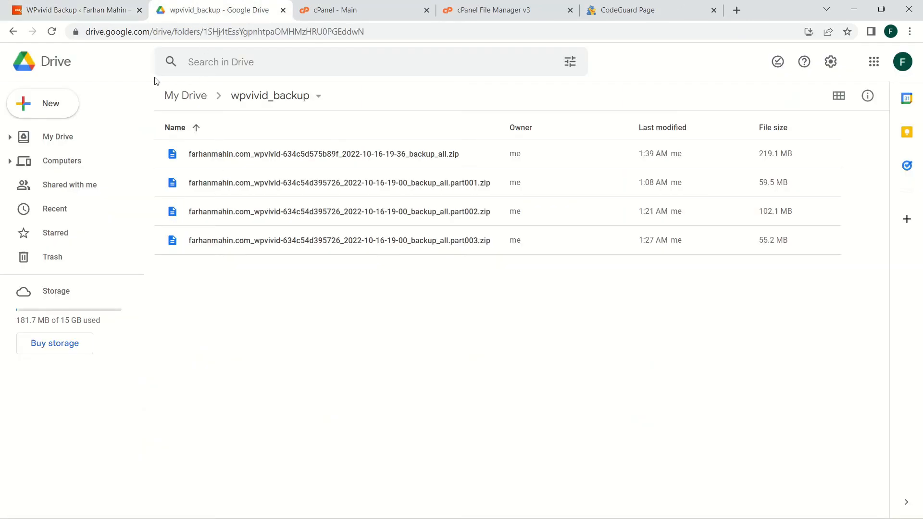
left_click(200, 152)
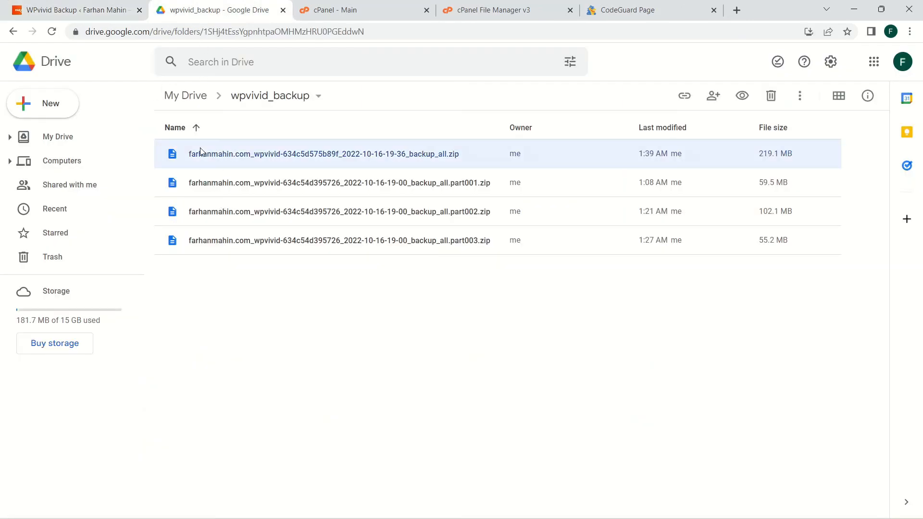
right_click(201, 152)
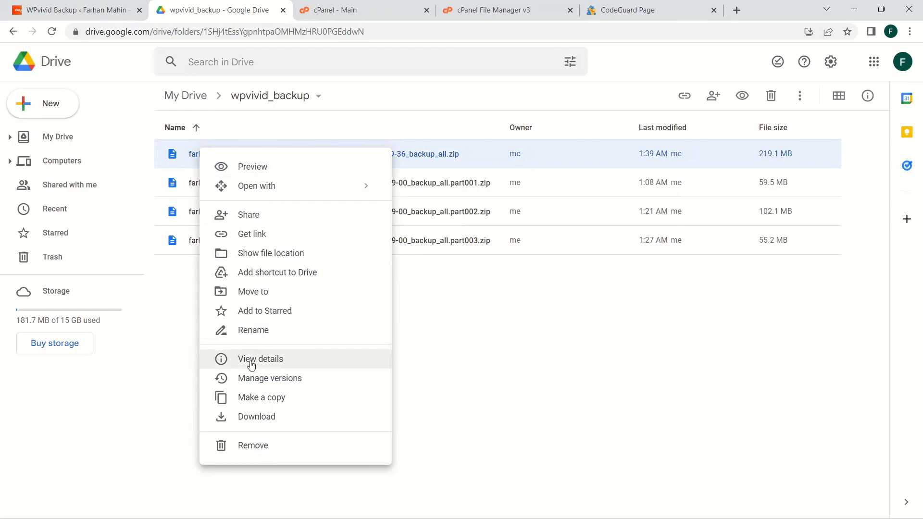
Step: Back in WPvivid's Backup & Restore page, show the backup upload area, browse for a backup file, and cancel the file selection
left_click(45, 9)
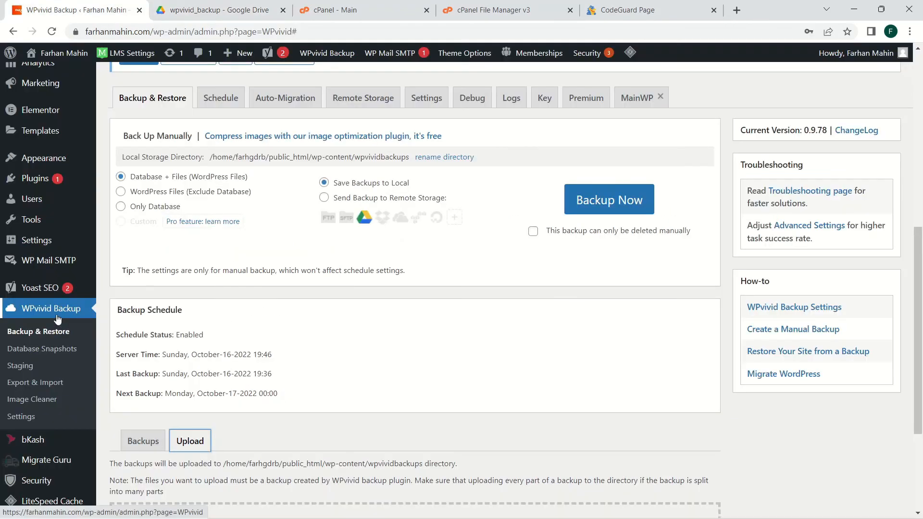
left_click(57, 312)
scroll(185, 308, "down", 5)
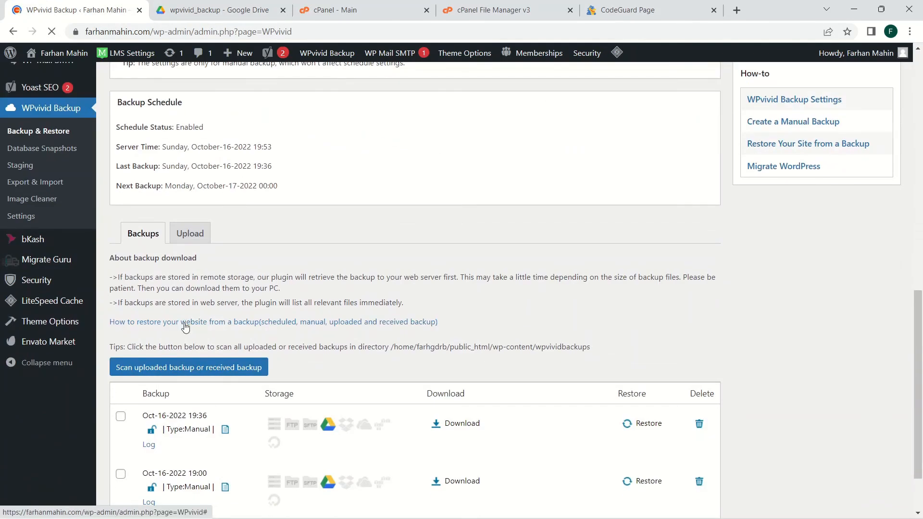
left_click(189, 241)
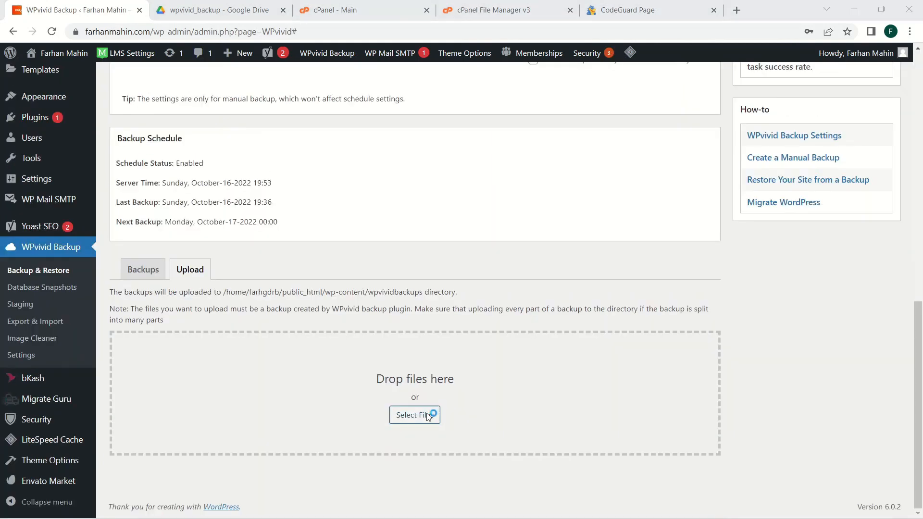
left_click(427, 413)
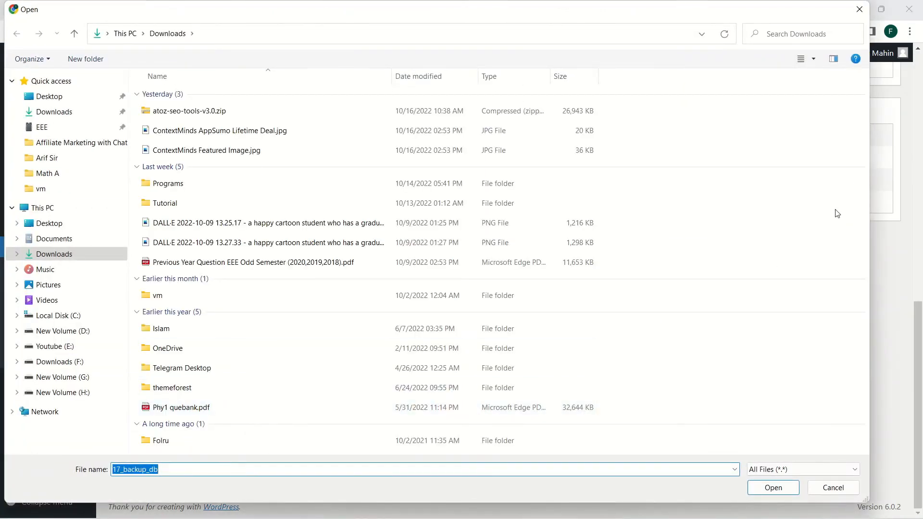
left_click(829, 488)
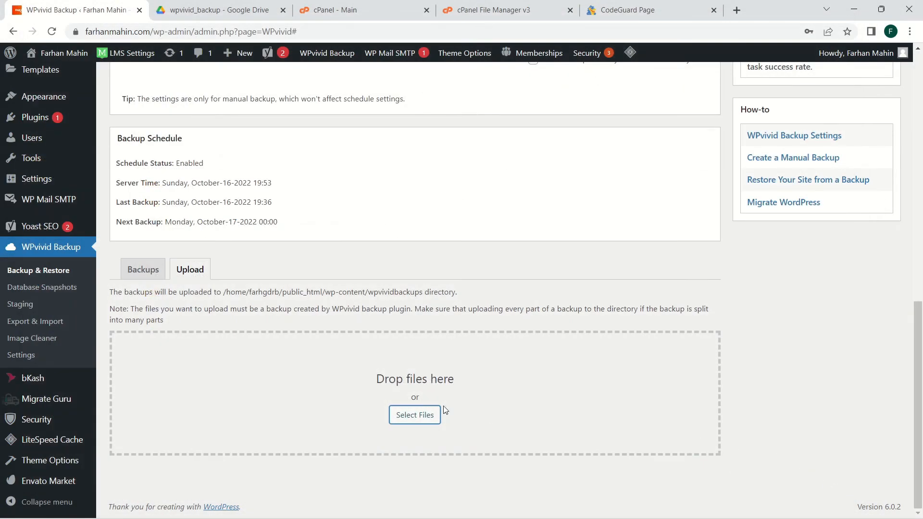